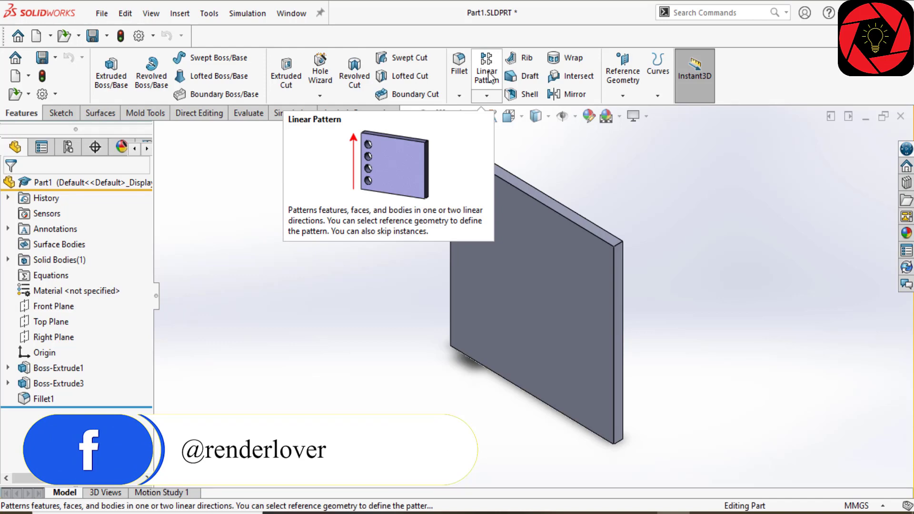
Step: Start a linear pattern of Boss-Extrude3 and Fillet1 with the plate's top front edge as the first direction
left_click(487, 71)
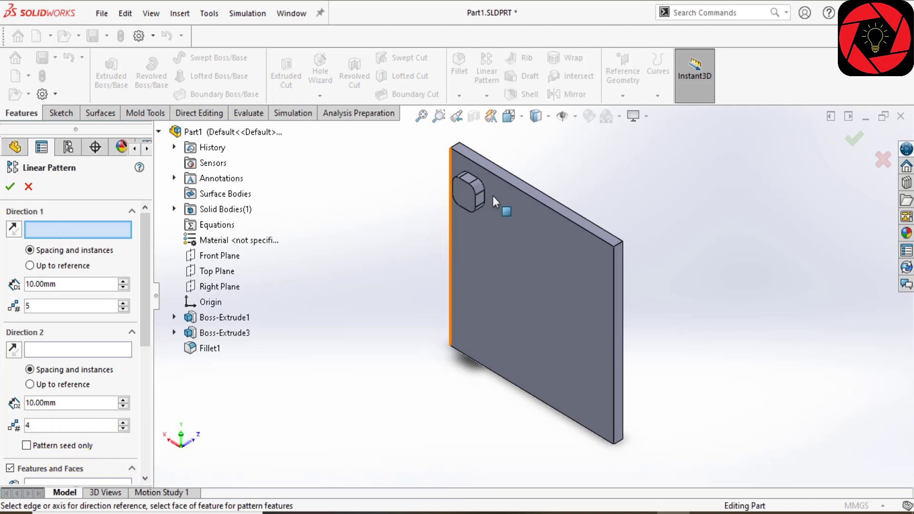
left_click(524, 194)
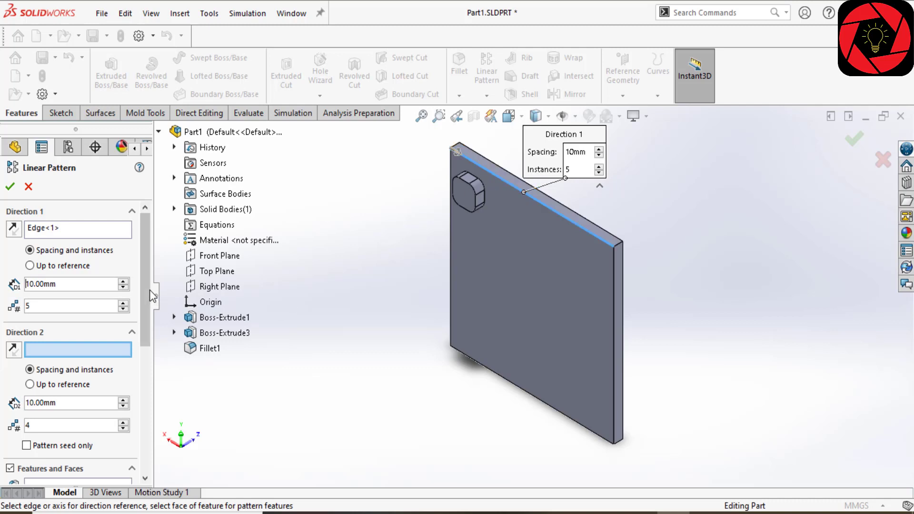
left_click_drag(145, 290, 127, 358)
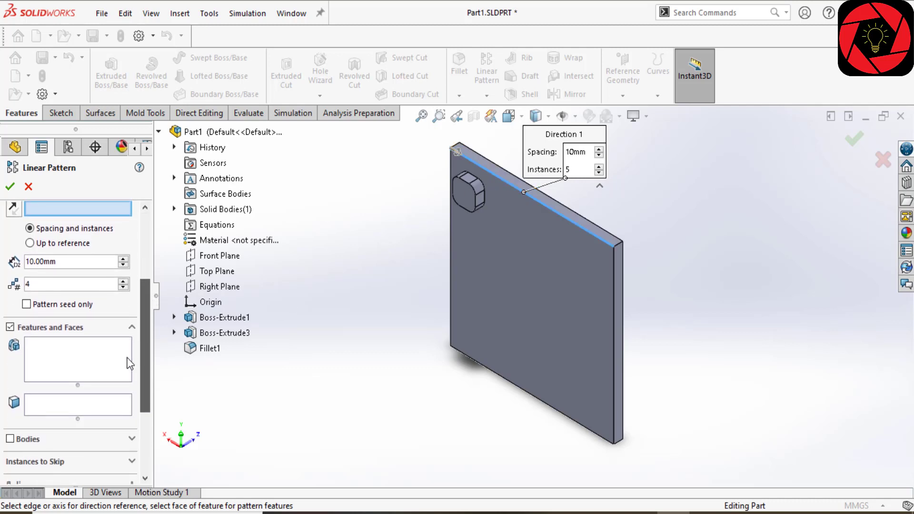
scroll(128, 364, "down", 3)
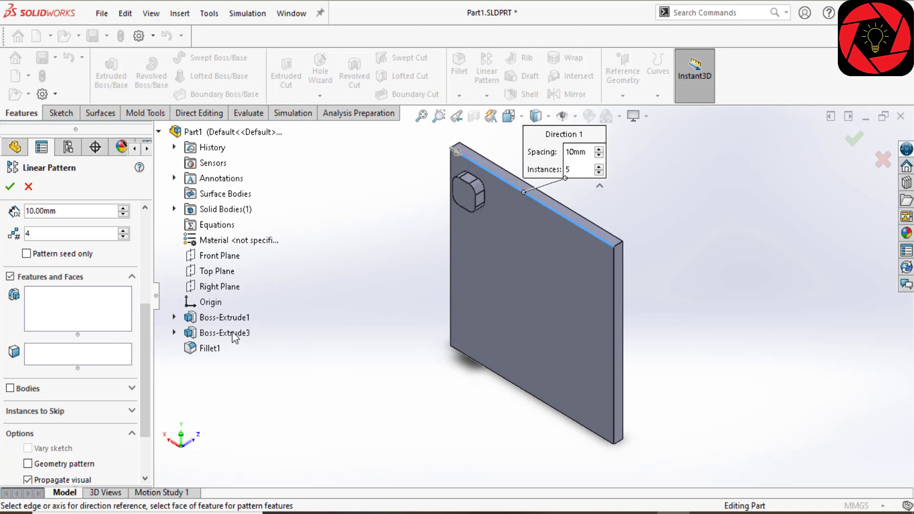
left_click(160, 132)
left_click(160, 133)
left_click(106, 317)
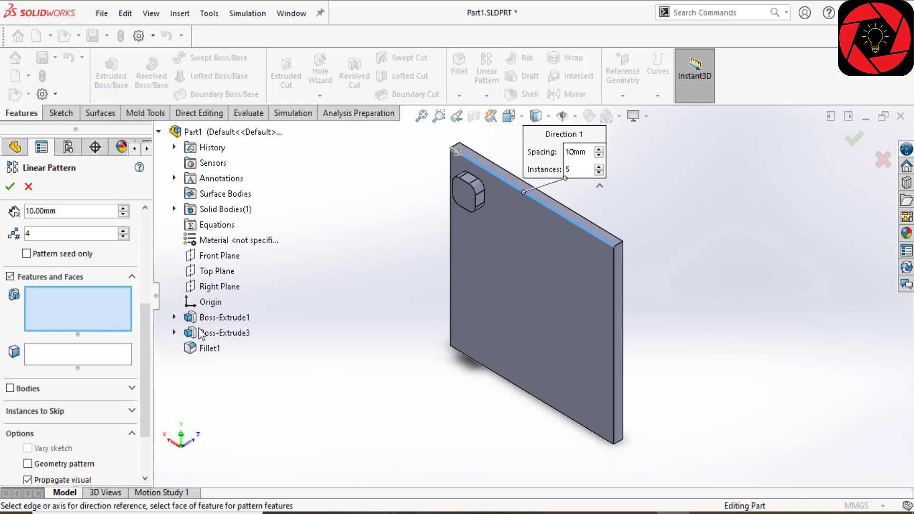
left_click(235, 334)
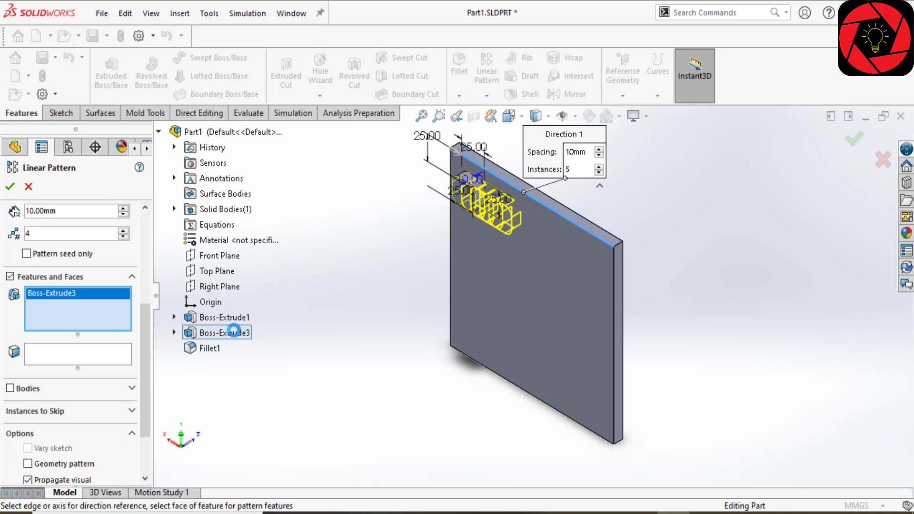
left_click(208, 351)
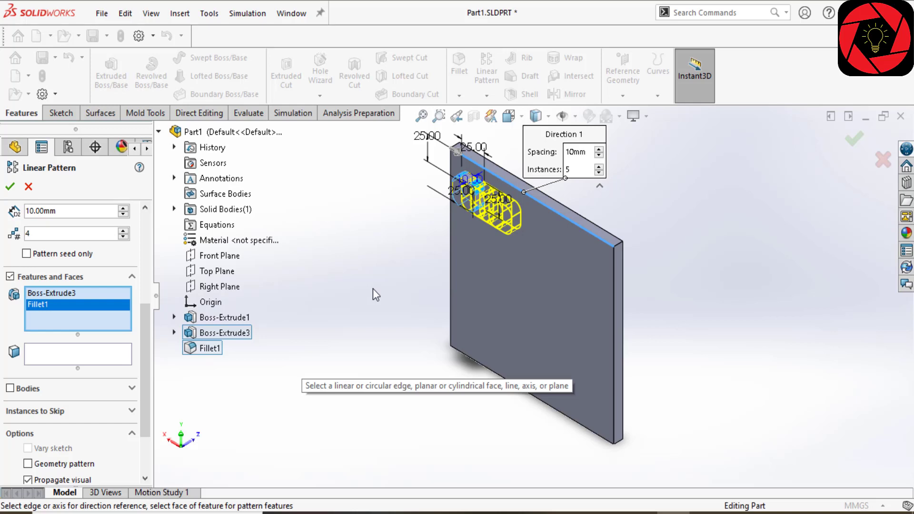
Step: Set the Direction 1 spacing to 30 mm, using the spacing and instances method
key("z")
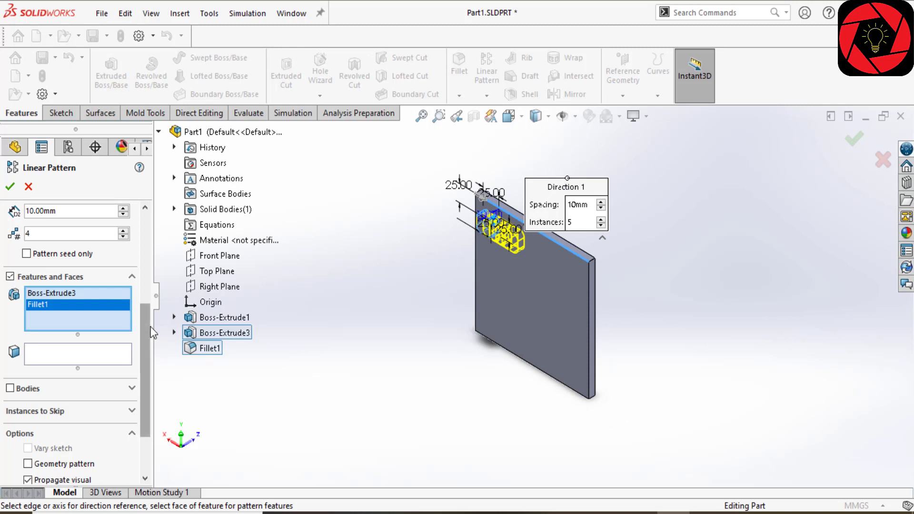
left_click_drag(143, 329, 150, 227)
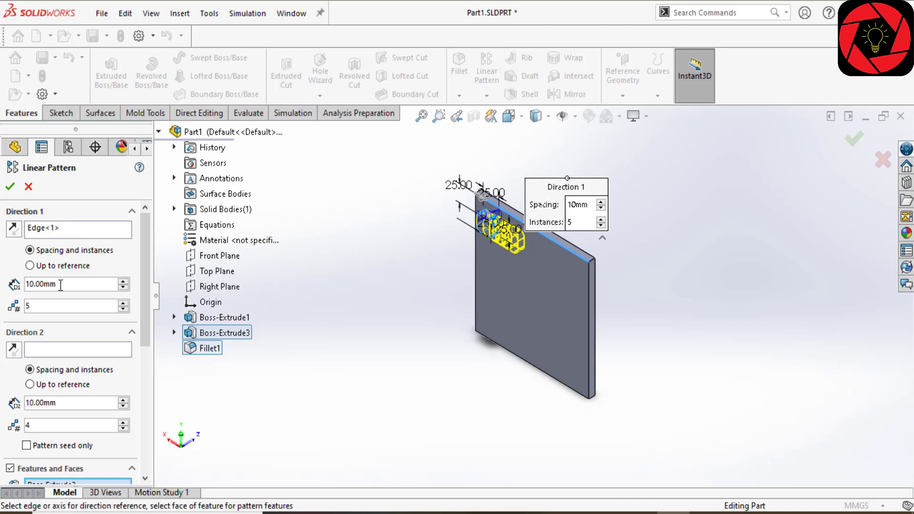
left_click(43, 284)
left_click(29, 268)
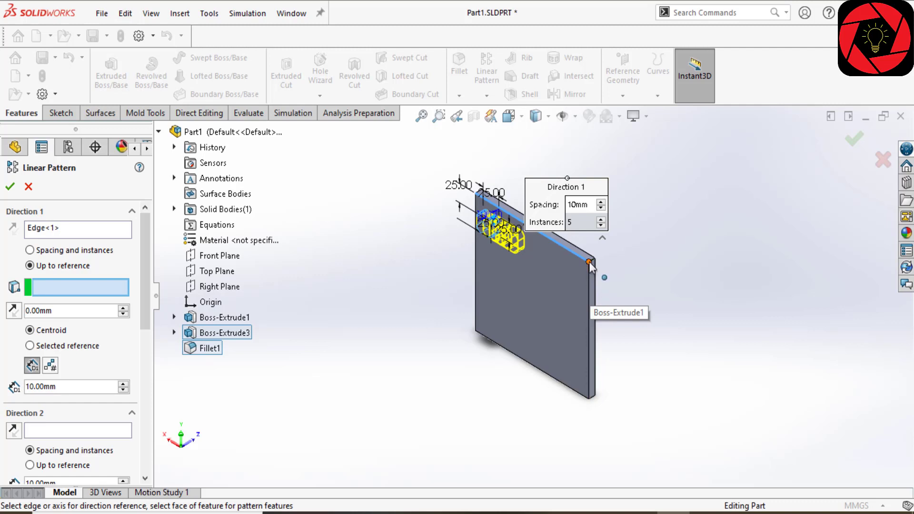
left_click(30, 250)
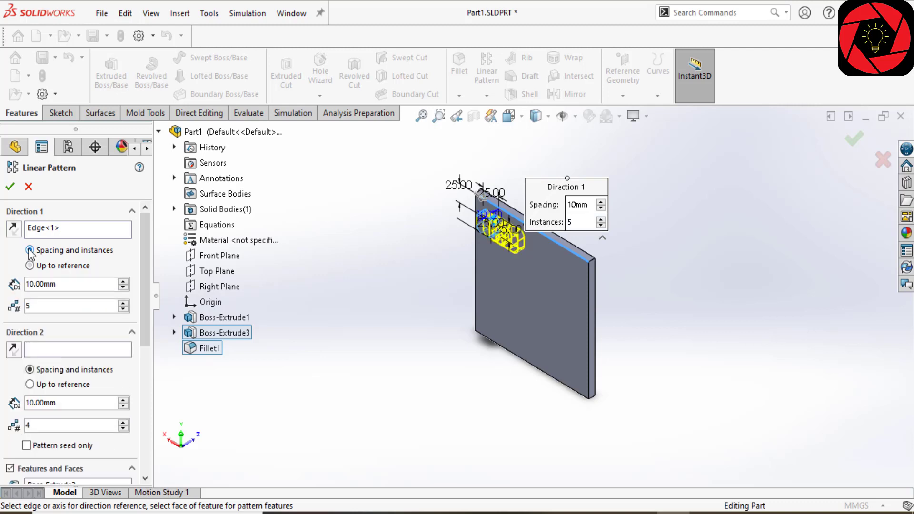
left_click_drag(63, 285, 23, 284)
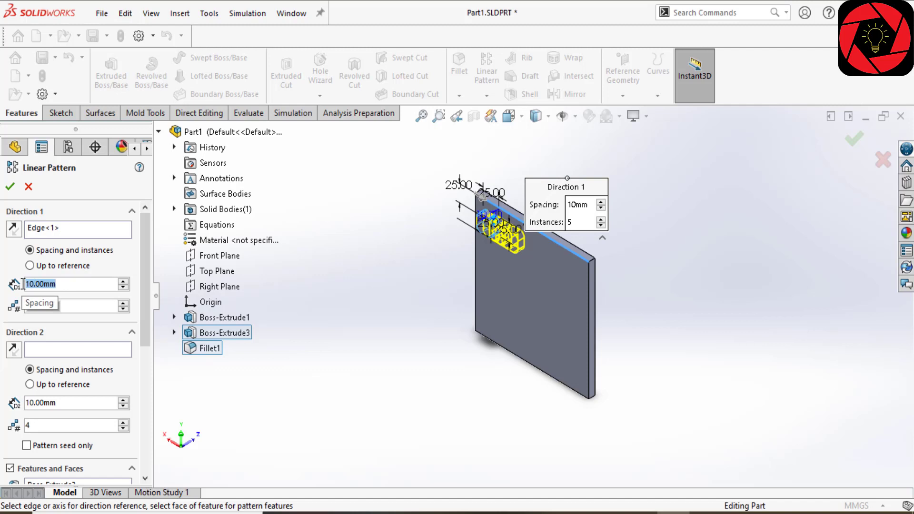
type("30")
key("Return")
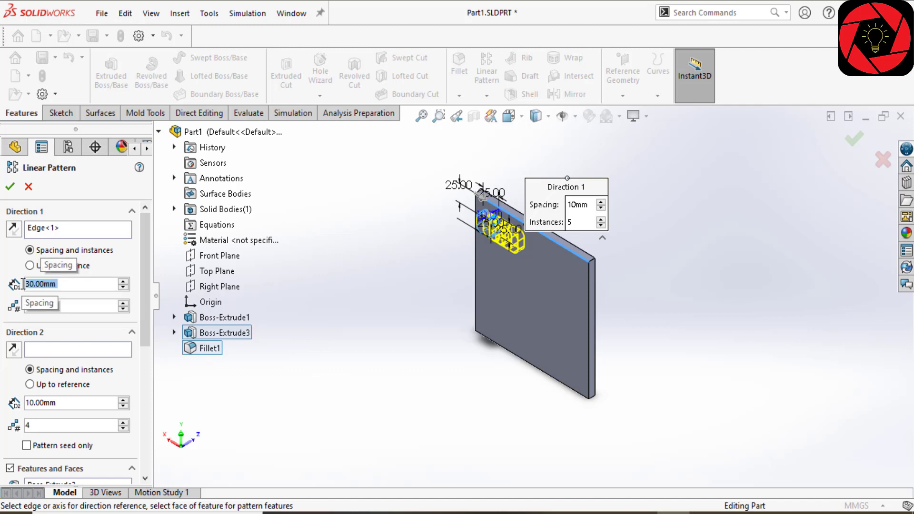
left_click(57, 305)
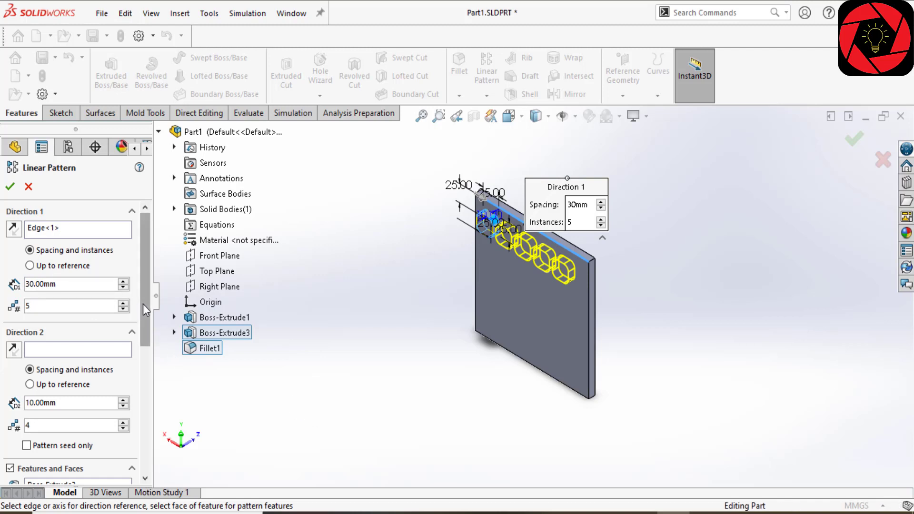
Step: Use the plate's vertical edge beside the boss as the second pattern direction and reverse it to run down the plate
left_click_drag(142, 304, 143, 332)
left_click(53, 291)
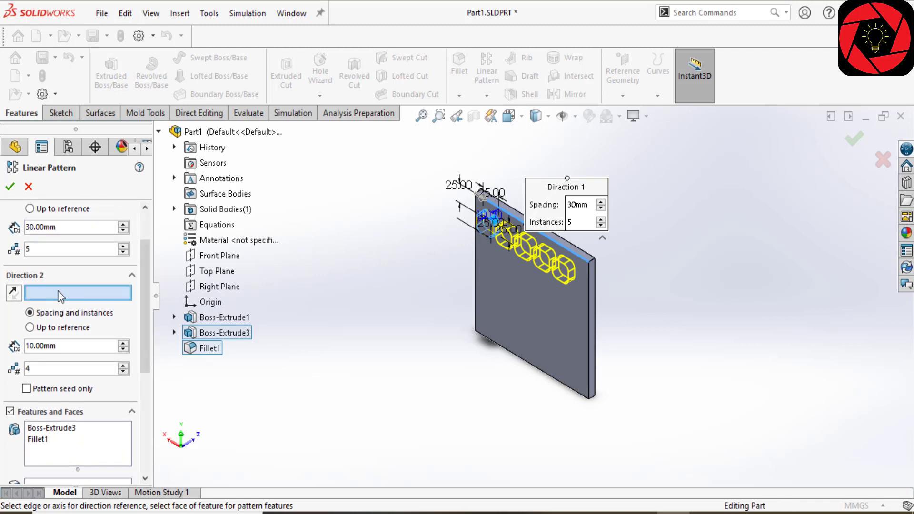
left_click(475, 270)
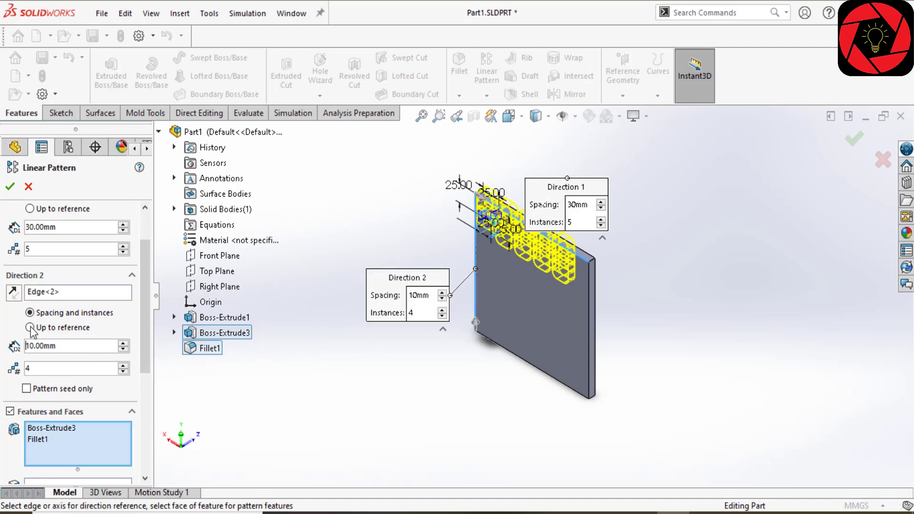
left_click(13, 293)
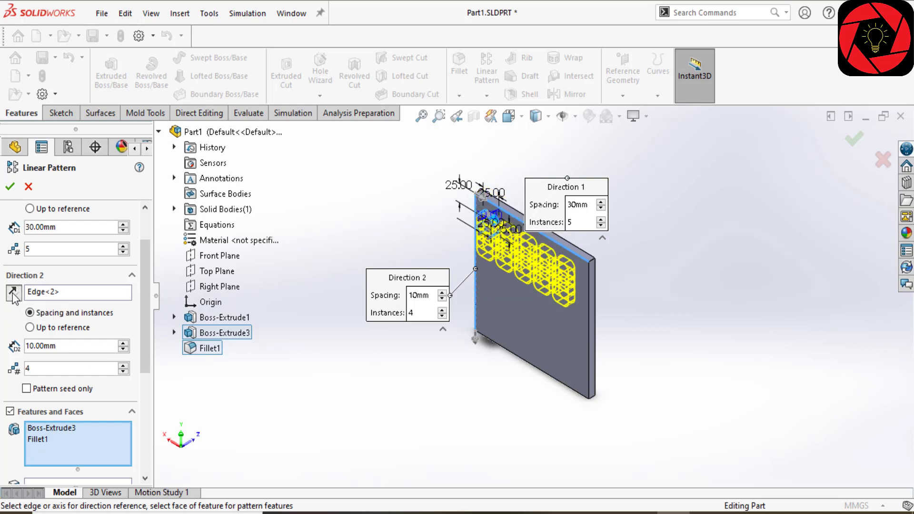
left_click(13, 293)
left_click(13, 293)
left_click(13, 293)
left_click(13, 293)
left_click(13, 293)
left_click(14, 293)
Step: Set Direction 2 to 30 mm spacing and 5 instances, accept the pattern, and check it from the back view
double_click(67, 346)
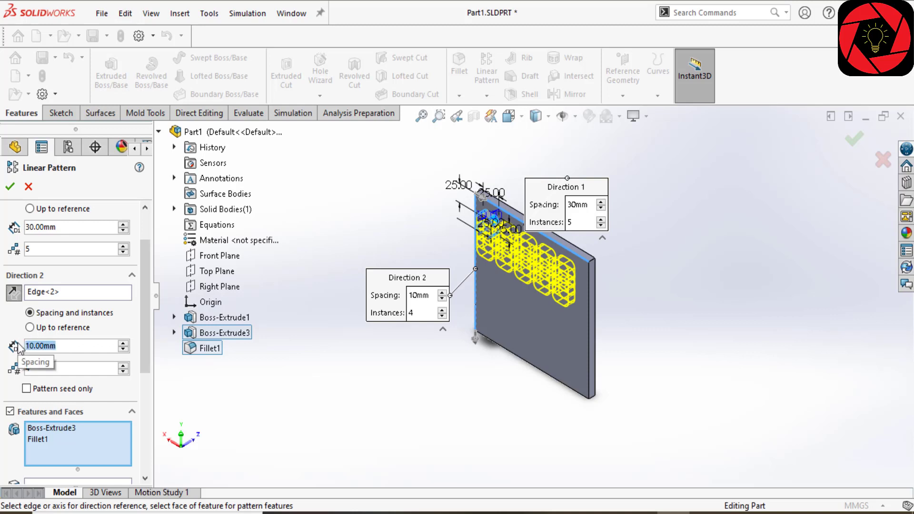
type("30")
key("Return")
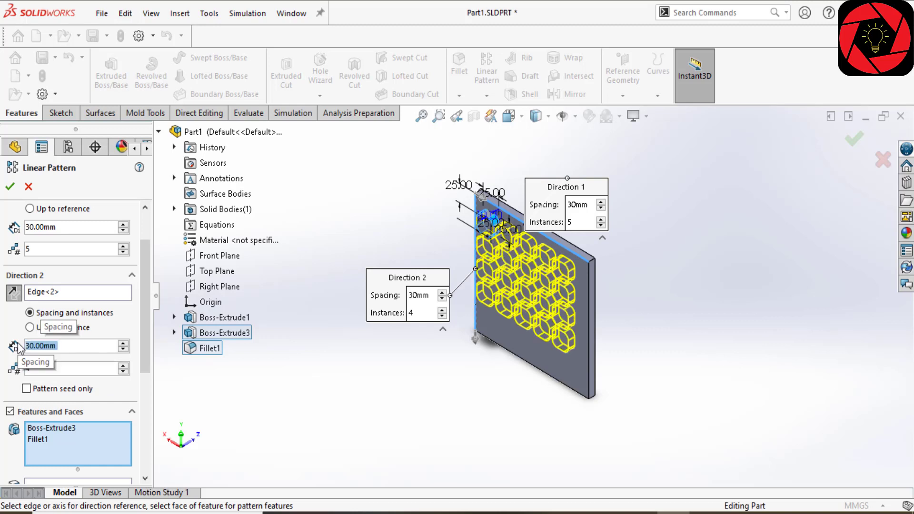
left_click(27, 369)
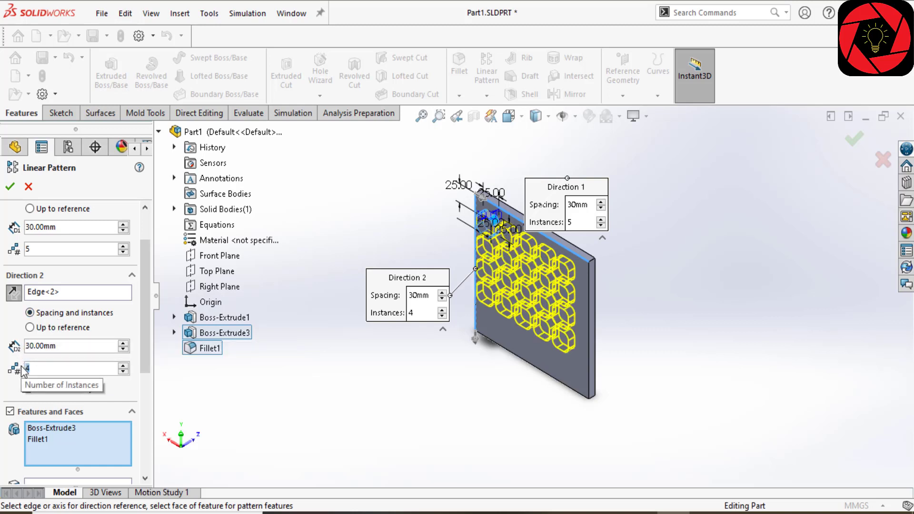
type("5")
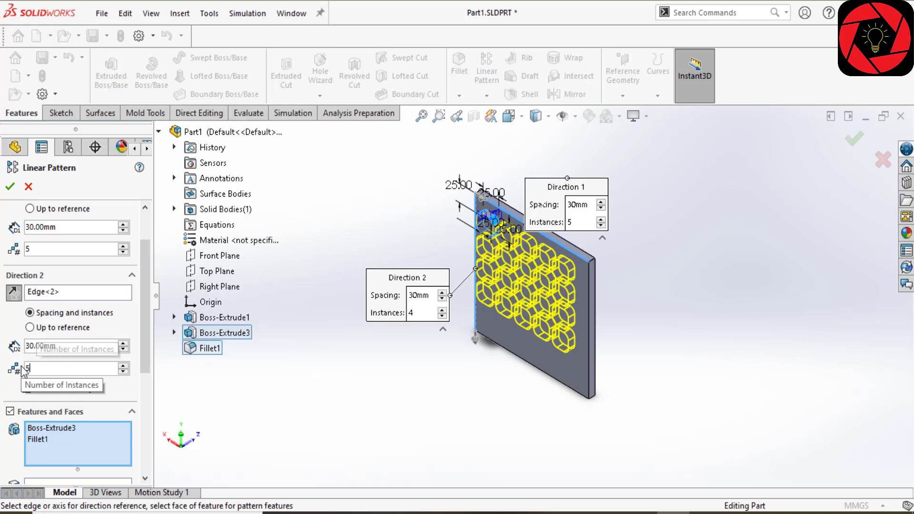
key("Return")
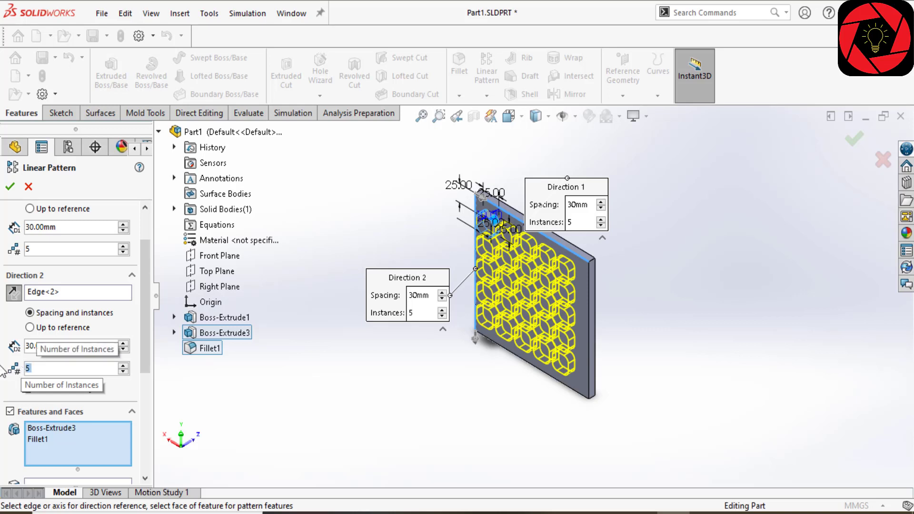
left_click(11, 187)
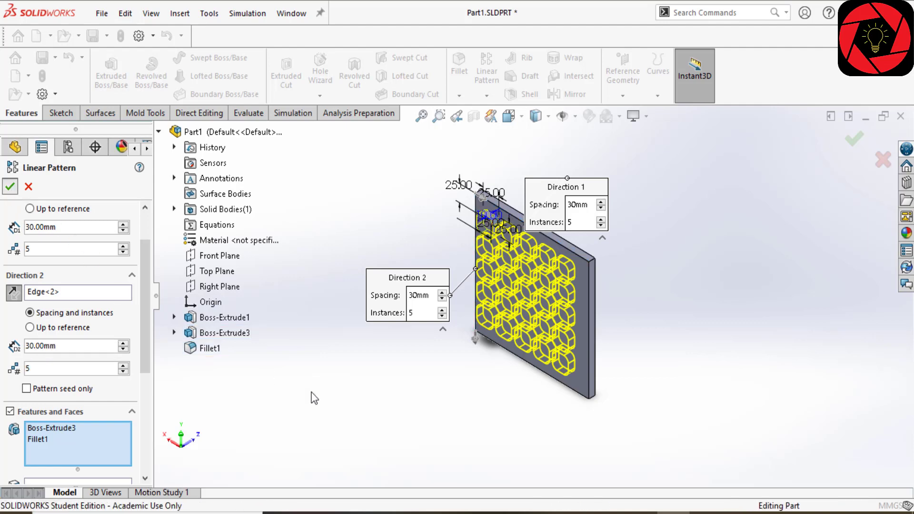
key("ctrl+2")
left_click(39, 416)
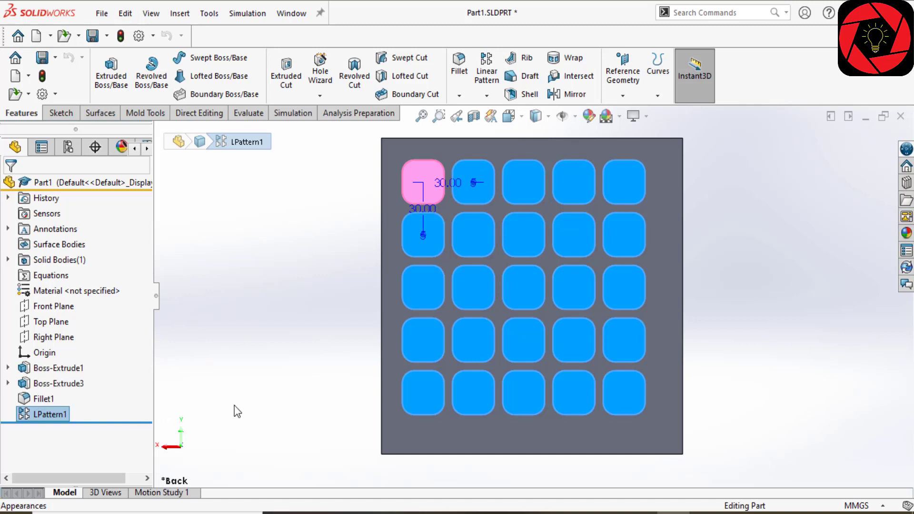
left_click(141, 415)
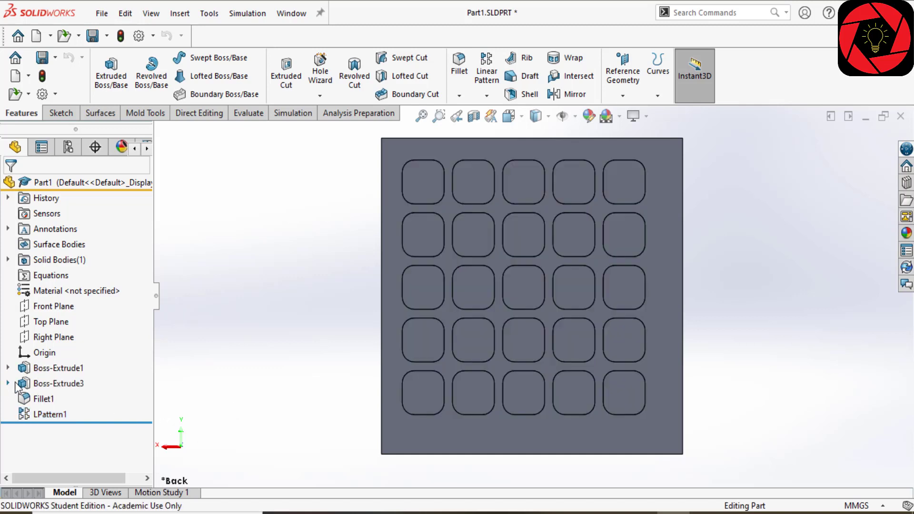
Step: Edit the sketch of Boss-Extrude3 to set the rectangle's vertical dimension to 20 mm, and exit the sketch
right_click(46, 382)
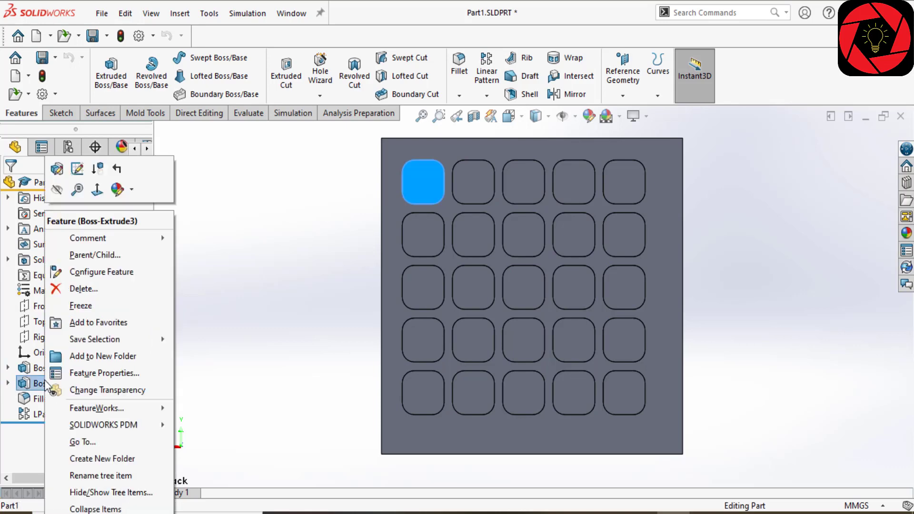
left_click(76, 169)
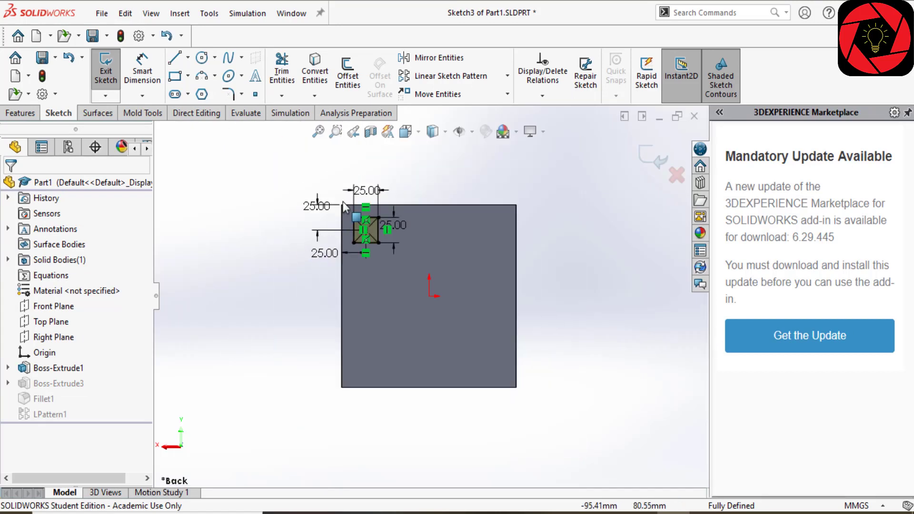
scroll(342, 201, "down", 5)
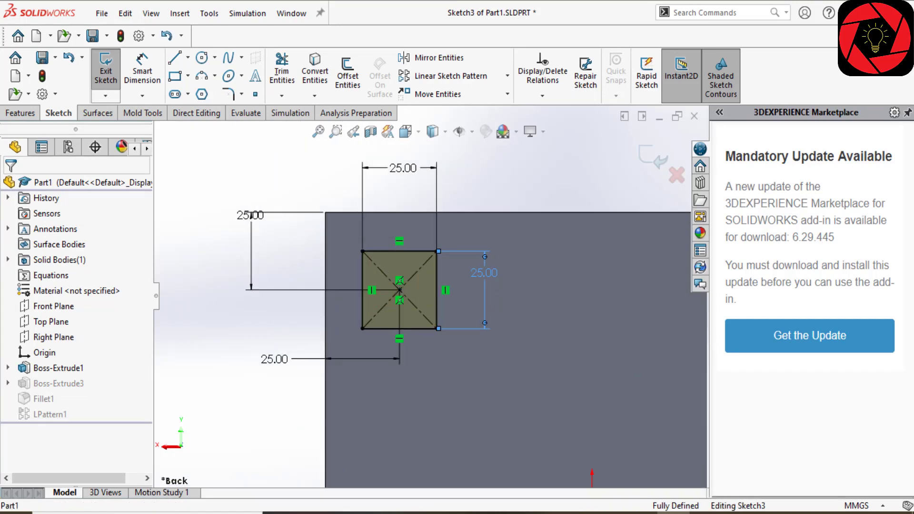
double_click(484, 273)
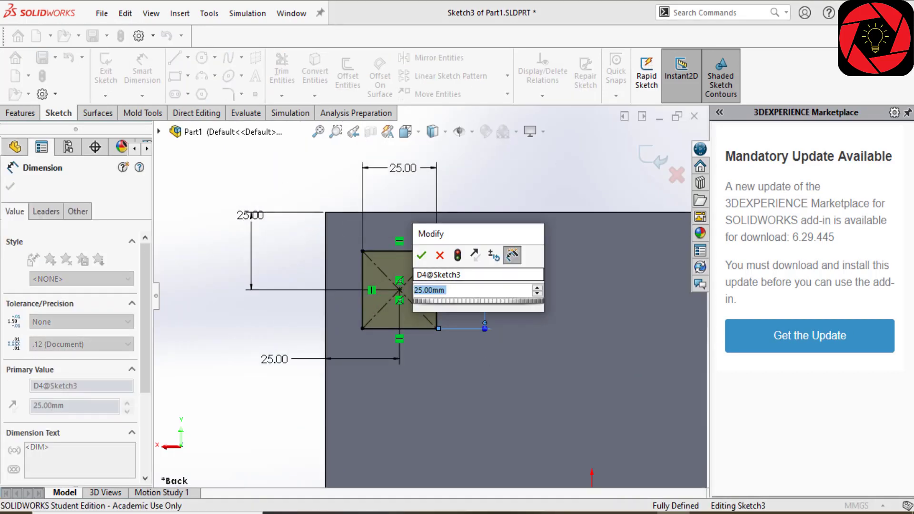
type("2")
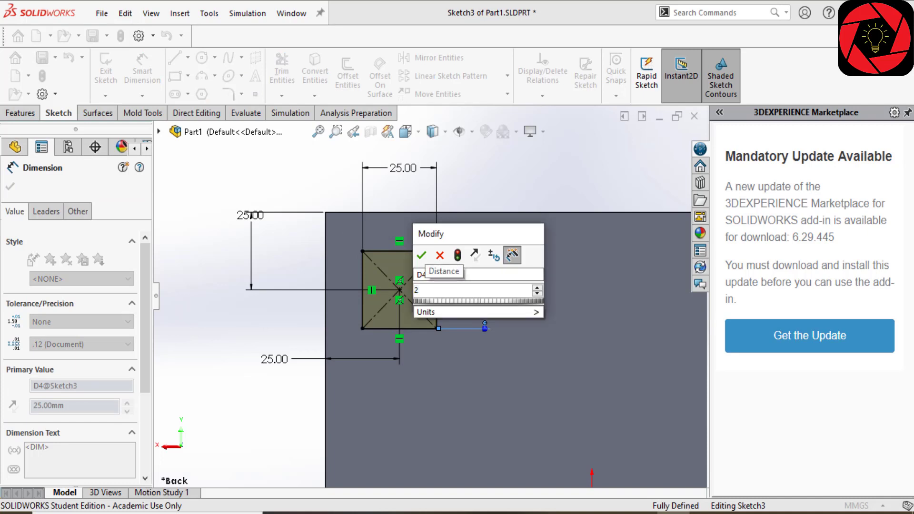
type("0")
key("Return")
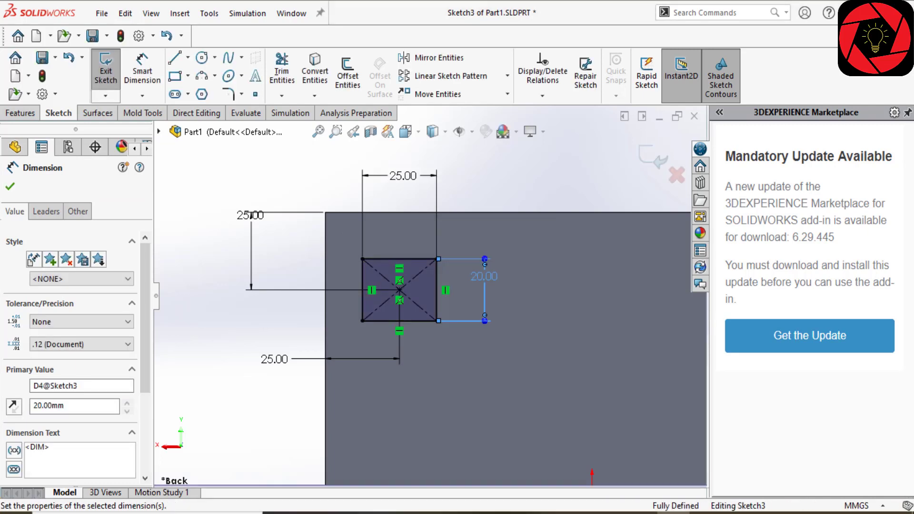
left_click(662, 162)
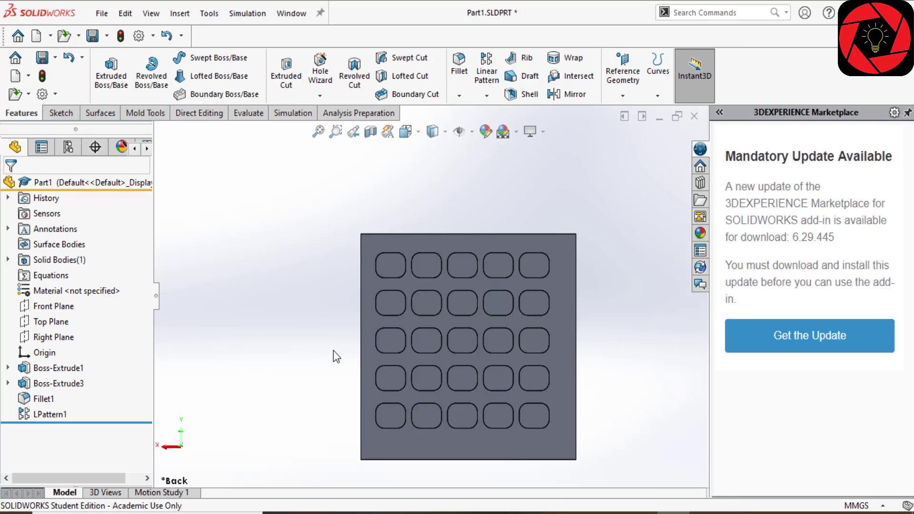
Step: Edit the LPattern1 feature and enable patterning of the seed only in Direction 2
left_click(47, 414)
right_click(48, 414)
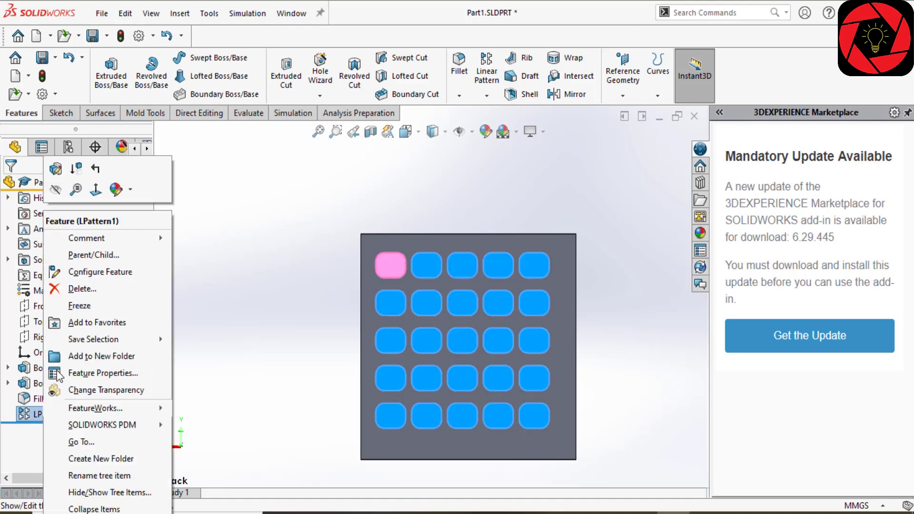
left_click(56, 174)
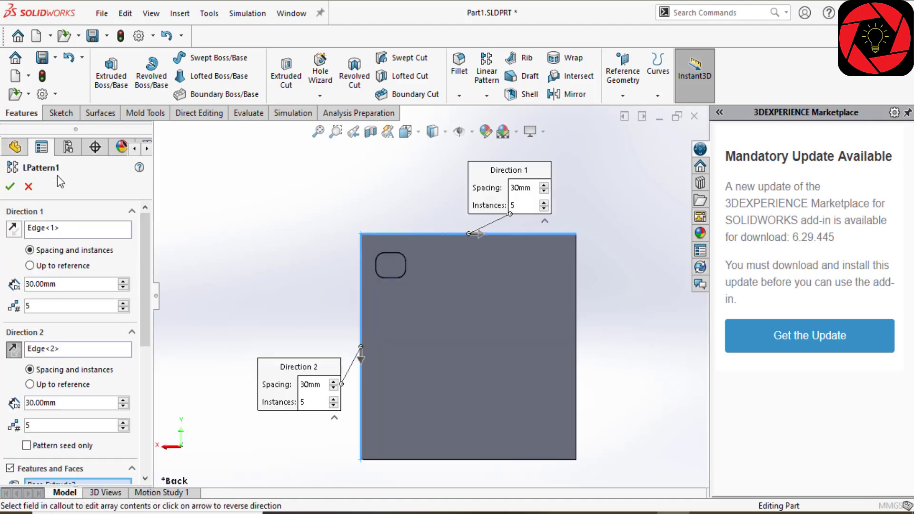
left_click(29, 448)
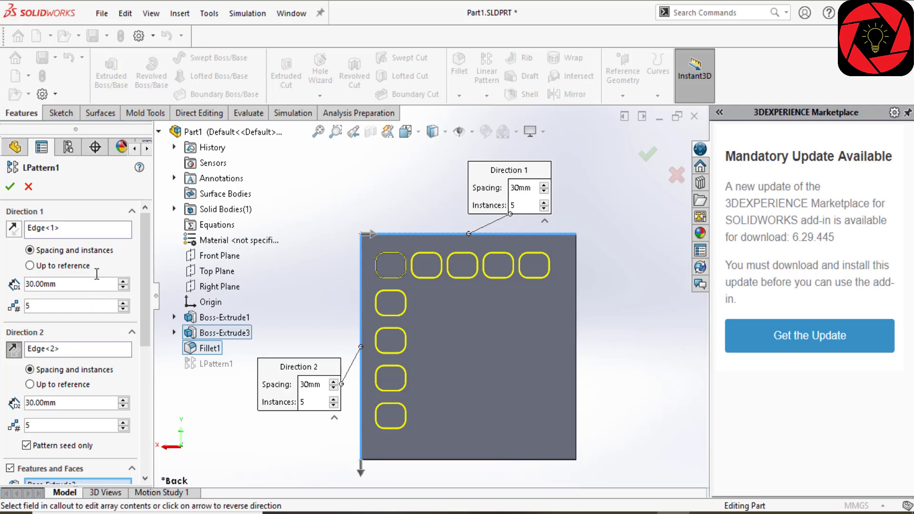
Step: Accept the seed-only pattern, reopen LPattern1 for editing, and turn off the Pattern seed only option for Direction 2
left_click(10, 187)
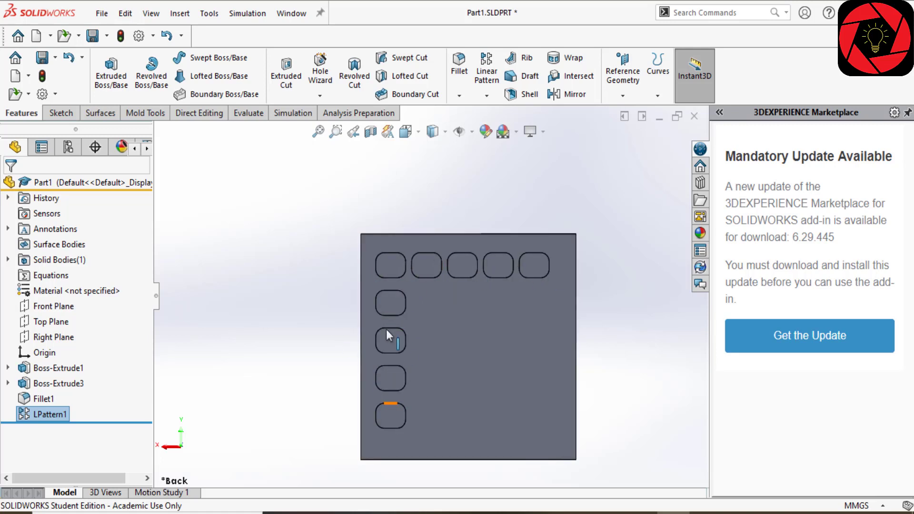
right_click(39, 415)
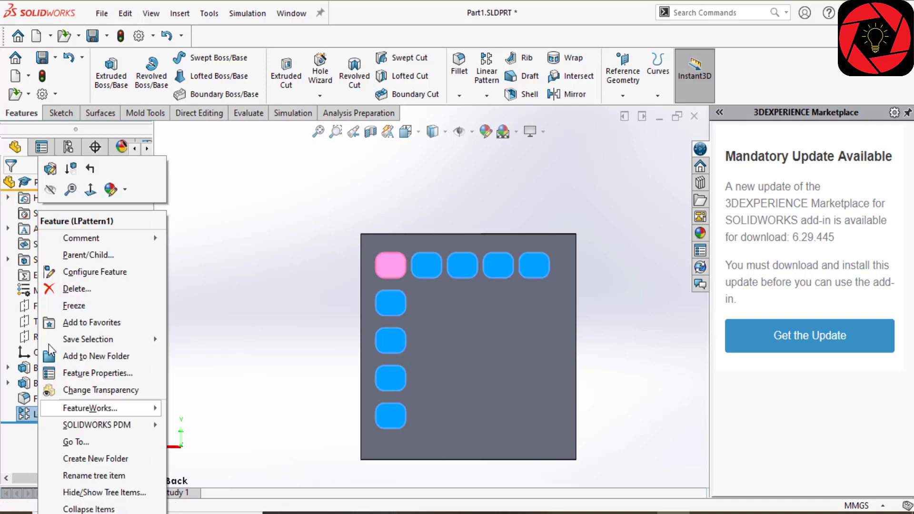
left_click(59, 172)
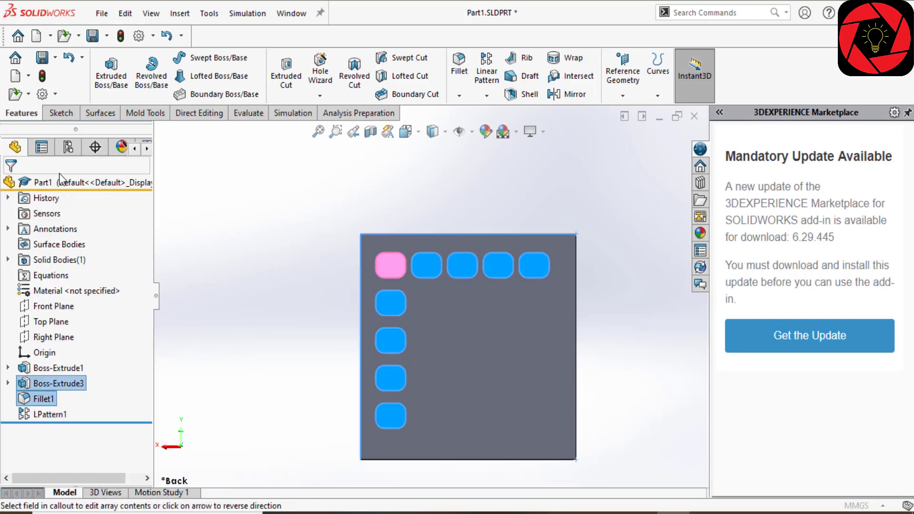
left_click(26, 445)
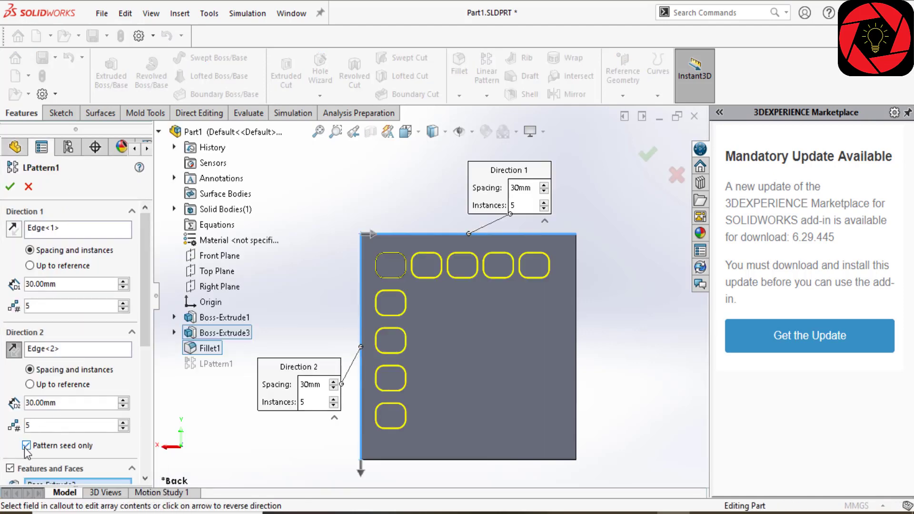
left_click(26, 445)
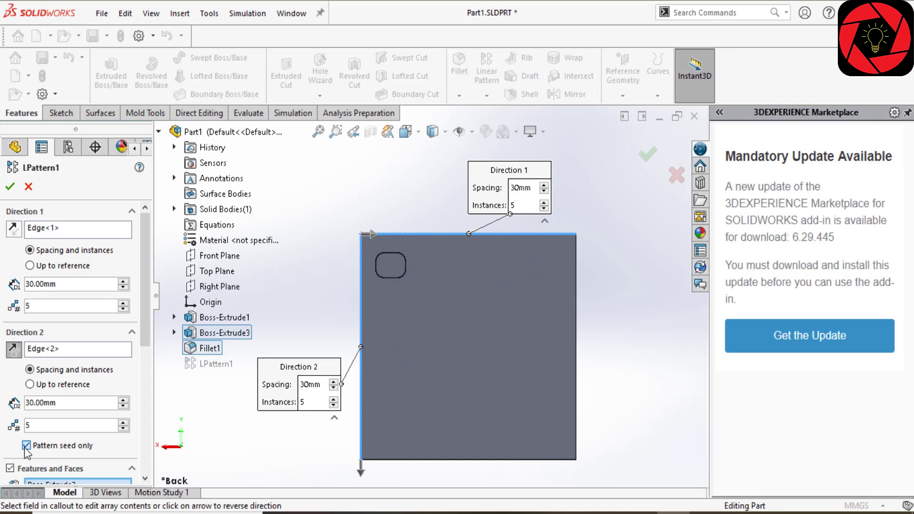
Step: Set instances (2, 1), (2, 2), (3, 2), (2, 3) and (1, 3) to be skipped in the pattern and accept it
scroll(147, 303, "down", 1)
left_click_drag(145, 298, 136, 423)
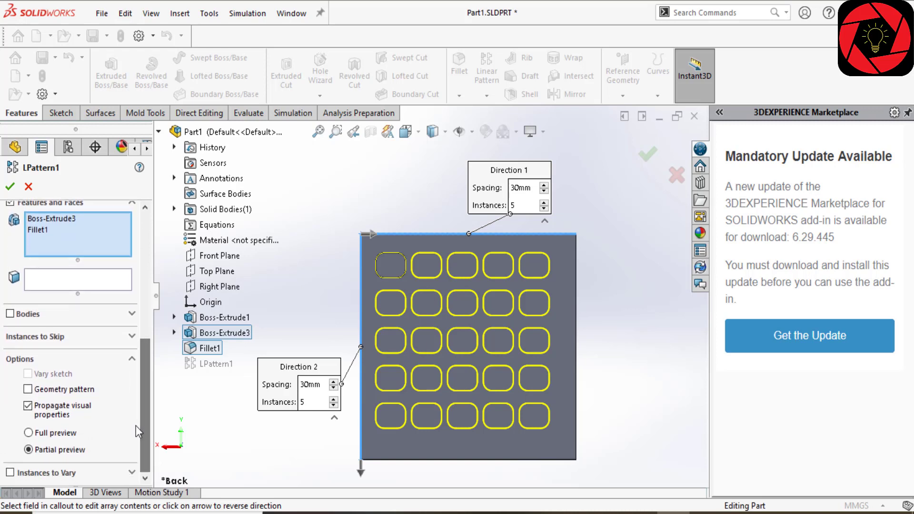
left_click(100, 339)
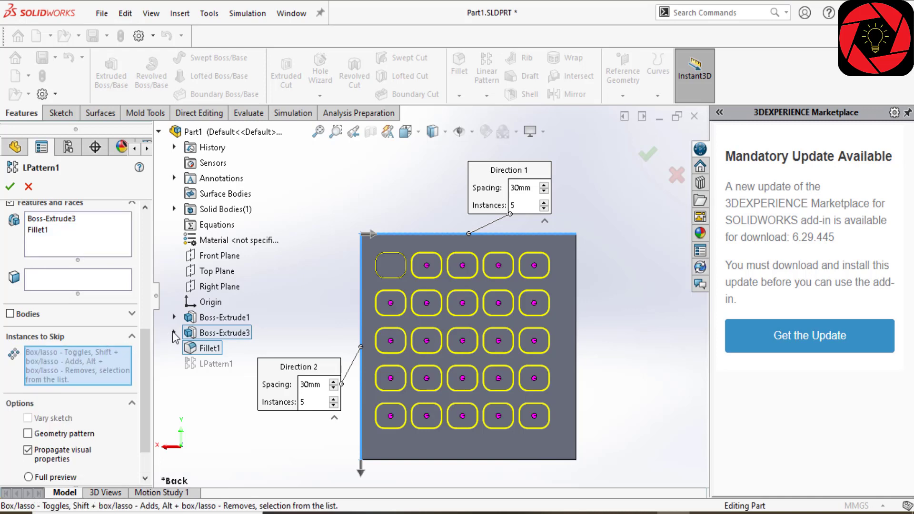
left_click(425, 265)
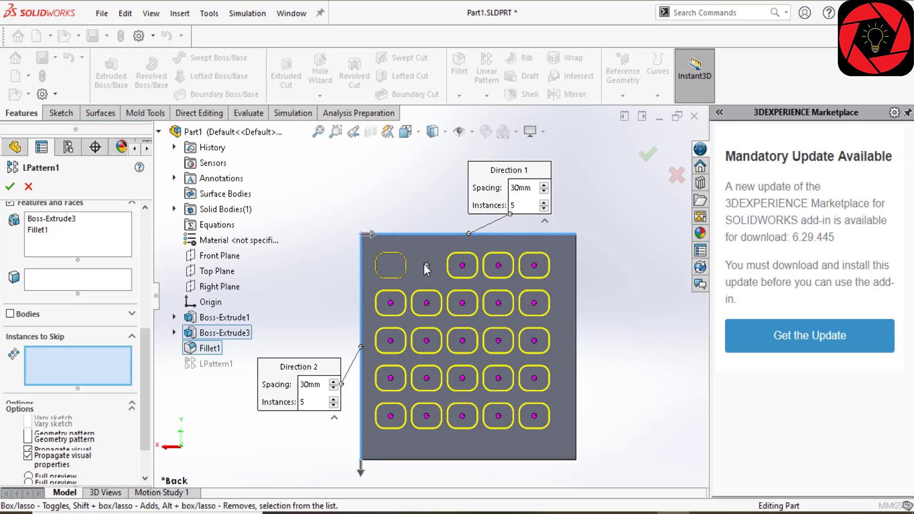
left_click(429, 304)
left_click(463, 304)
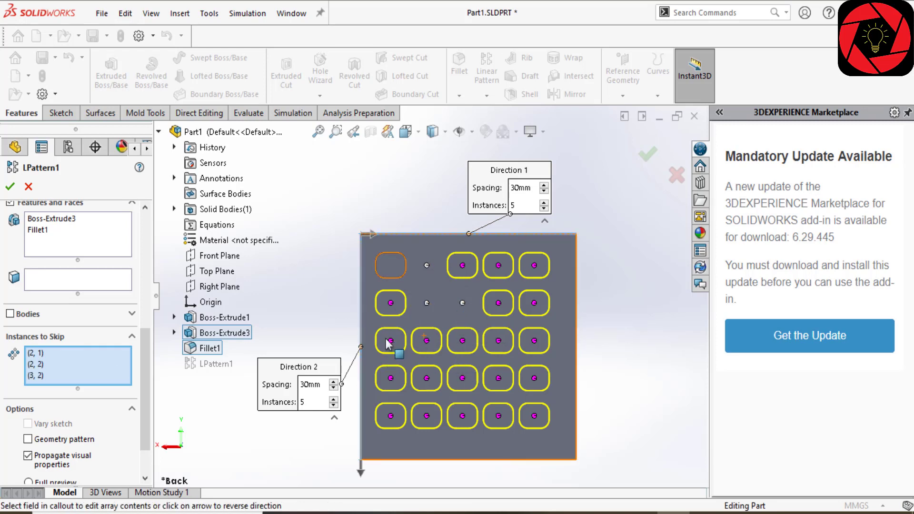
left_click(426, 341)
left_click(391, 341)
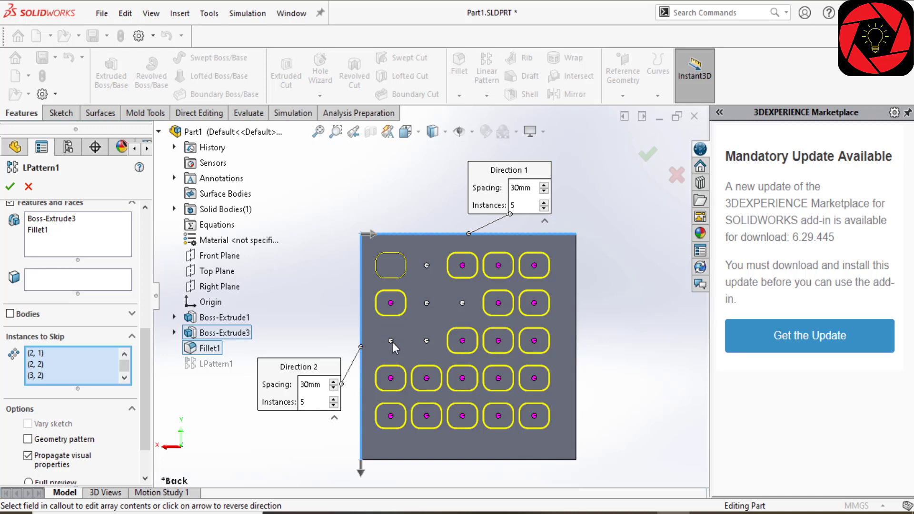
left_click(10, 186)
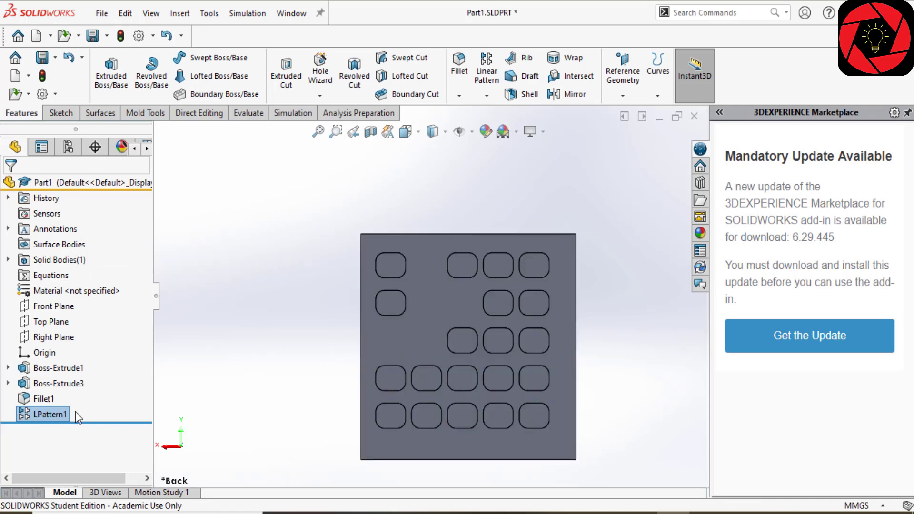
Step: Edit LPattern1 to restore all five skipped instances, emptying the Instances to Skip list, and accept the pattern
right_click(56, 412)
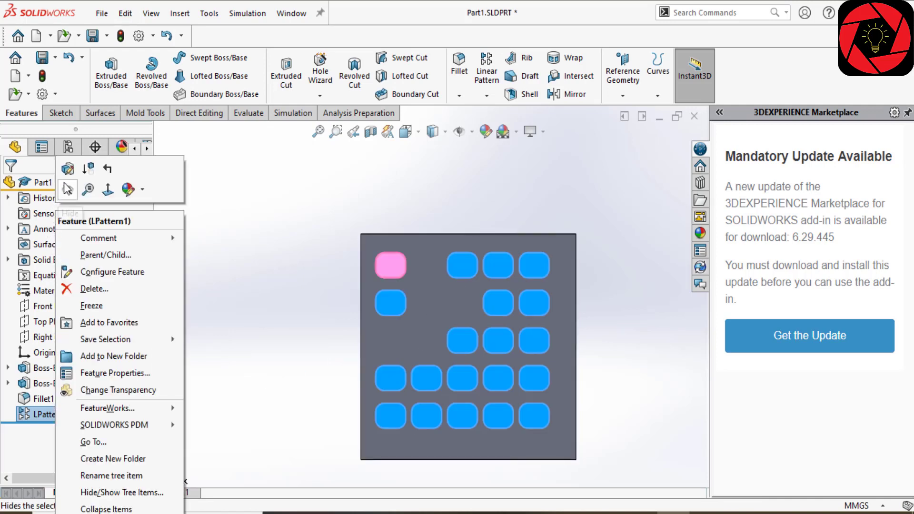
left_click(69, 169)
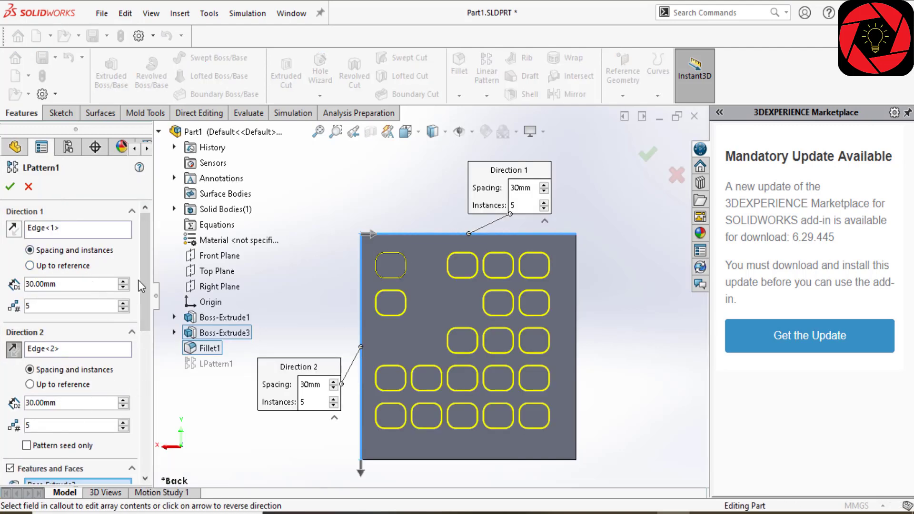
scroll(142, 276, "down", 10)
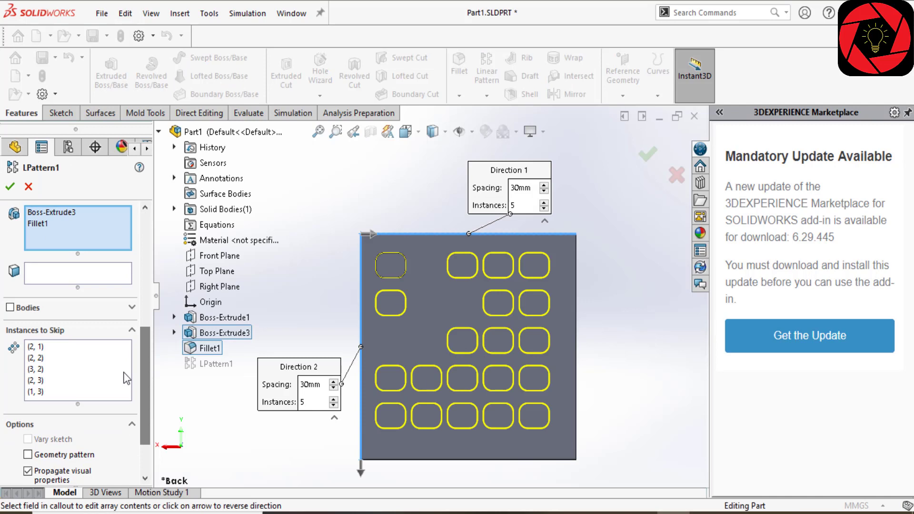
left_click(75, 355)
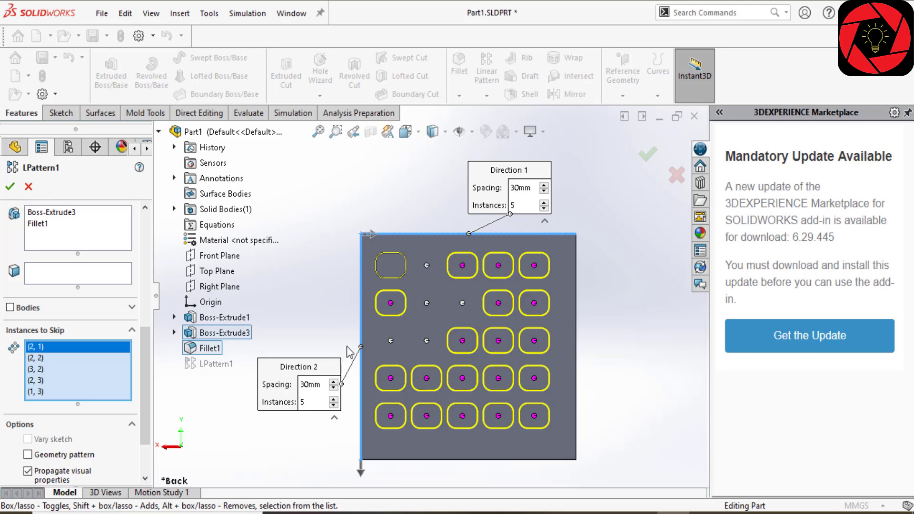
left_click(391, 340)
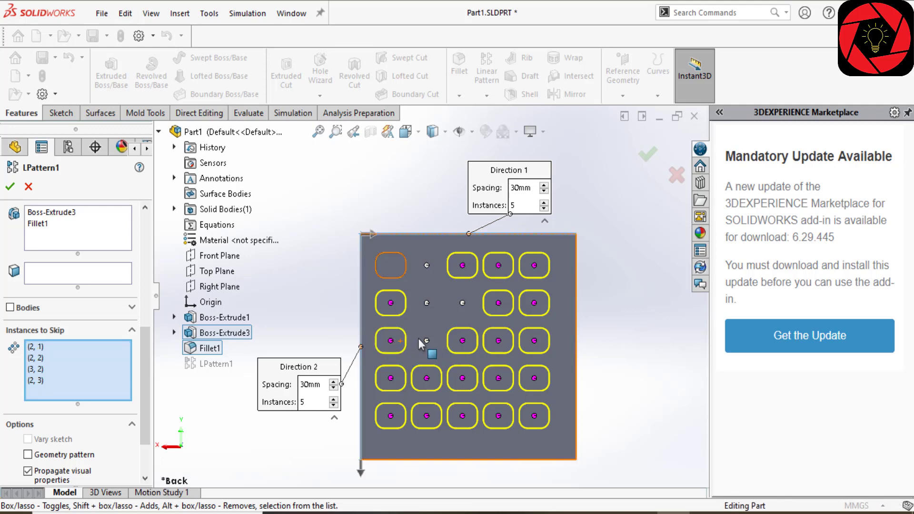
left_click(427, 340)
left_click(425, 302)
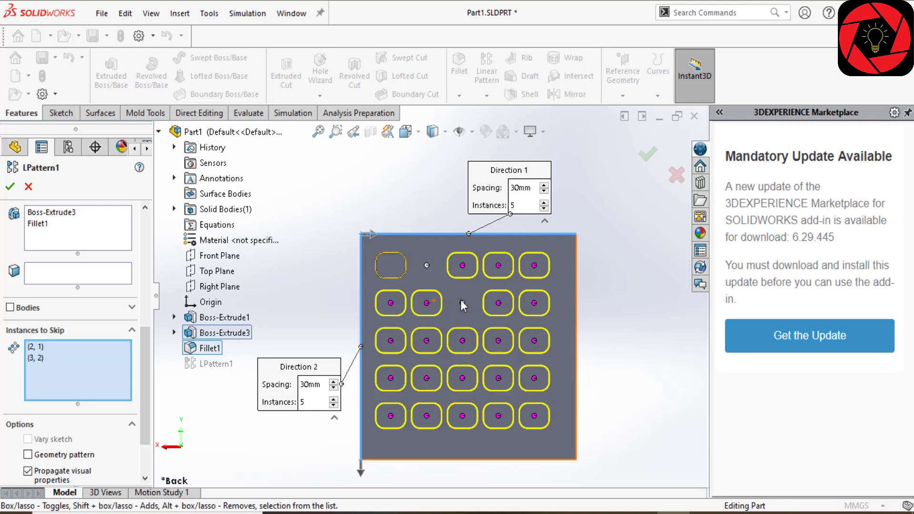
left_click(461, 301)
left_click(426, 265)
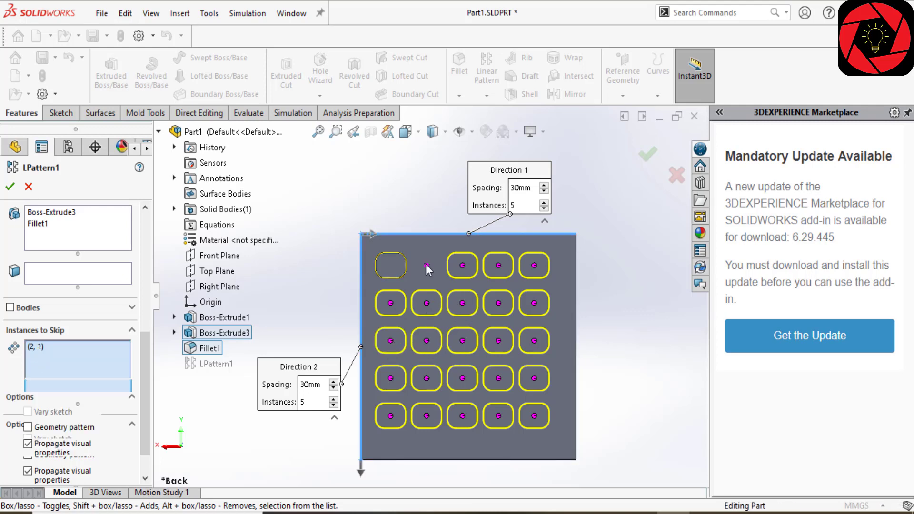
left_click(10, 186)
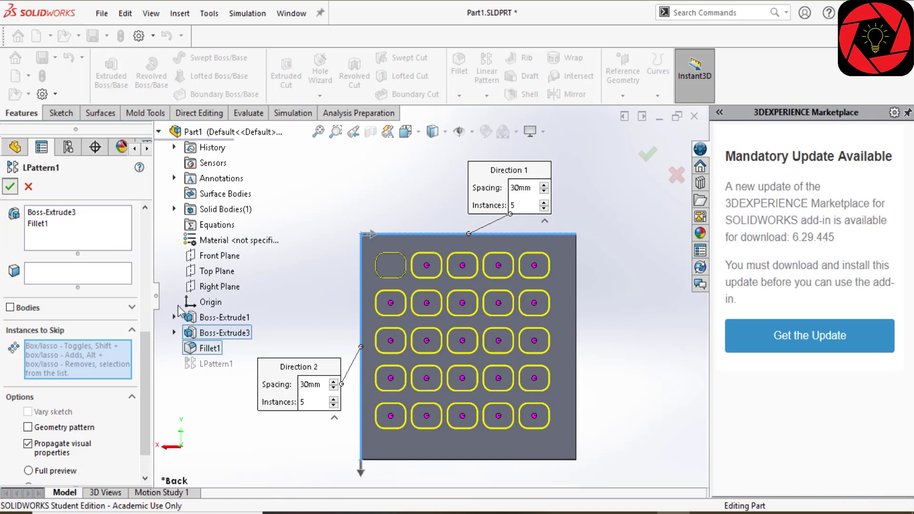
Step: Edit LPattern1 to enable Instances to Vary, and move the Direction 2 callout clear of the plate
key("z")
scroll(376, 314, "down", 1)
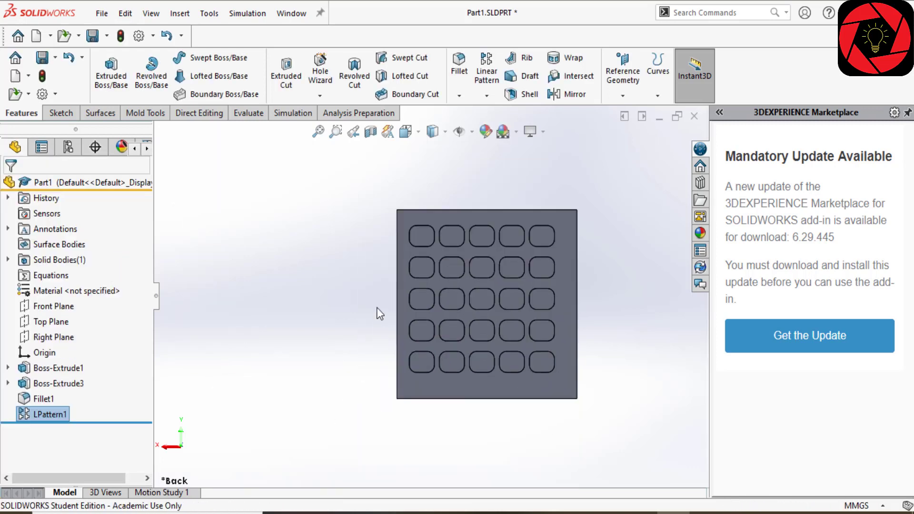
scroll(364, 310, "down", 1)
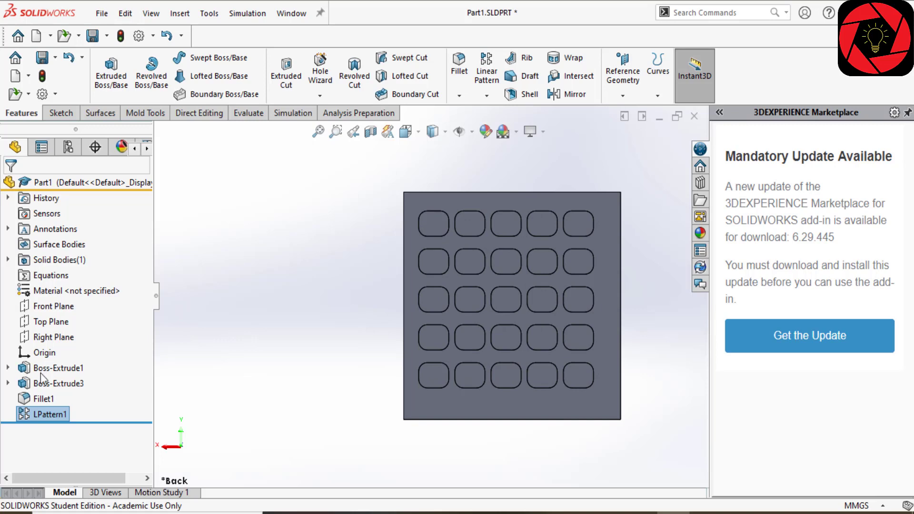
mouse_move(41, 417)
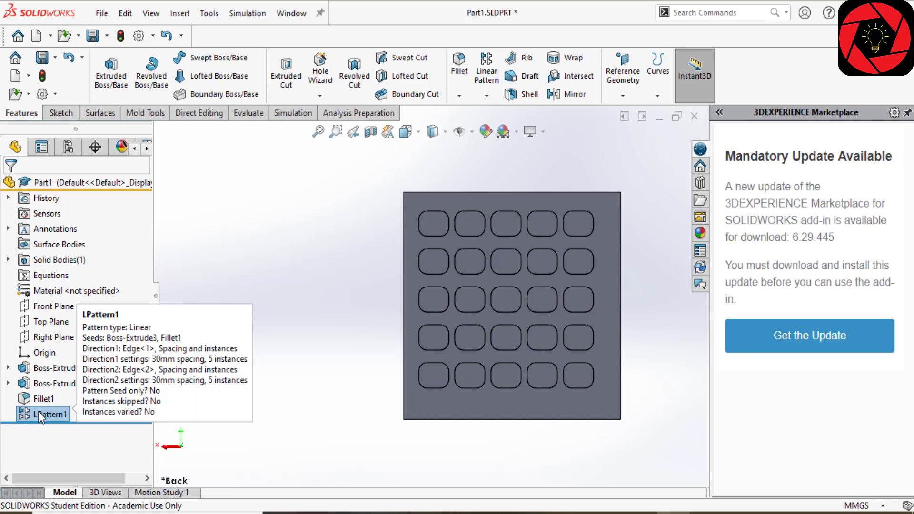
right_click(41, 416)
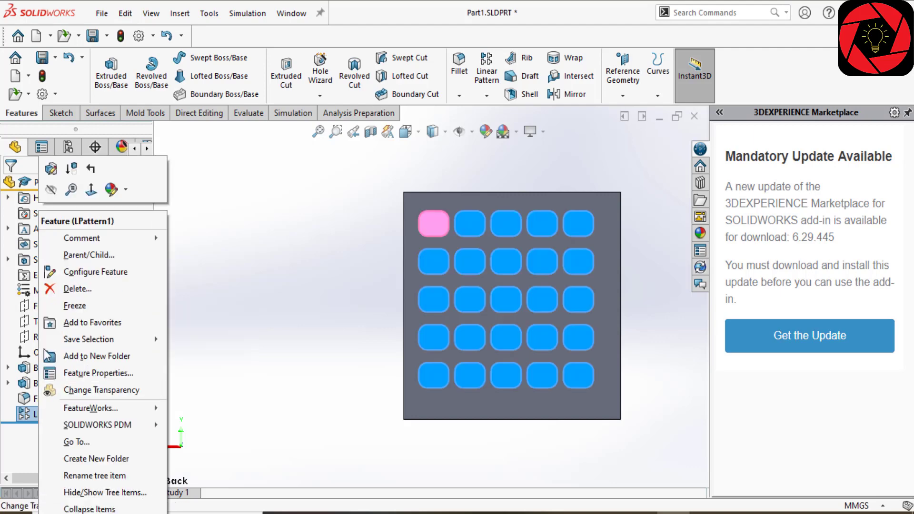
left_click(47, 170)
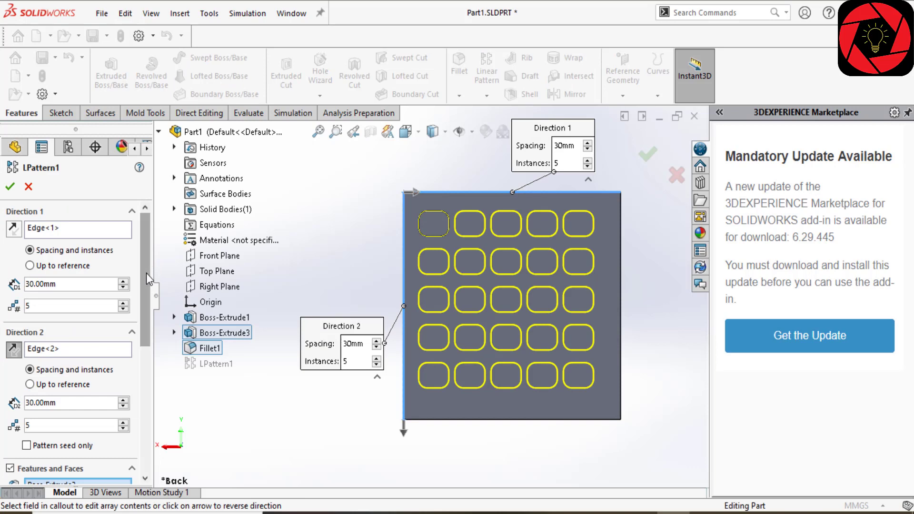
left_click_drag(146, 273, 138, 431)
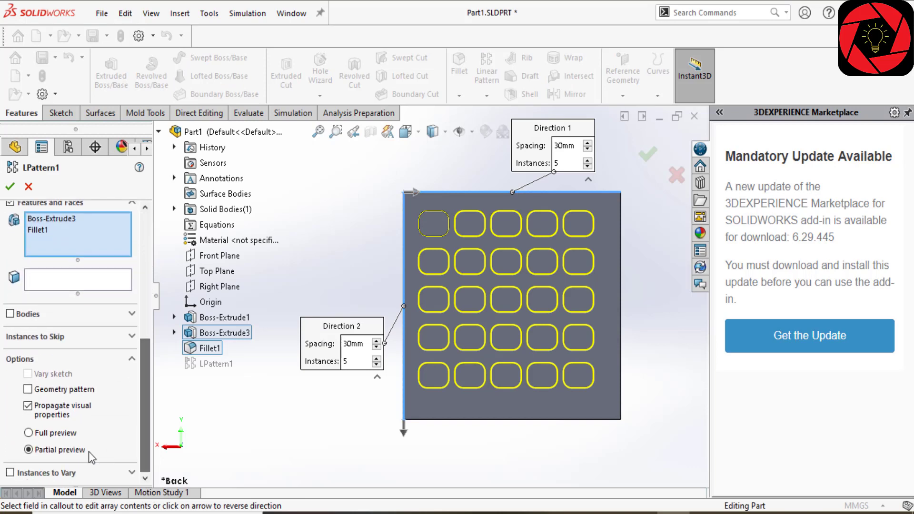
left_click(10, 473)
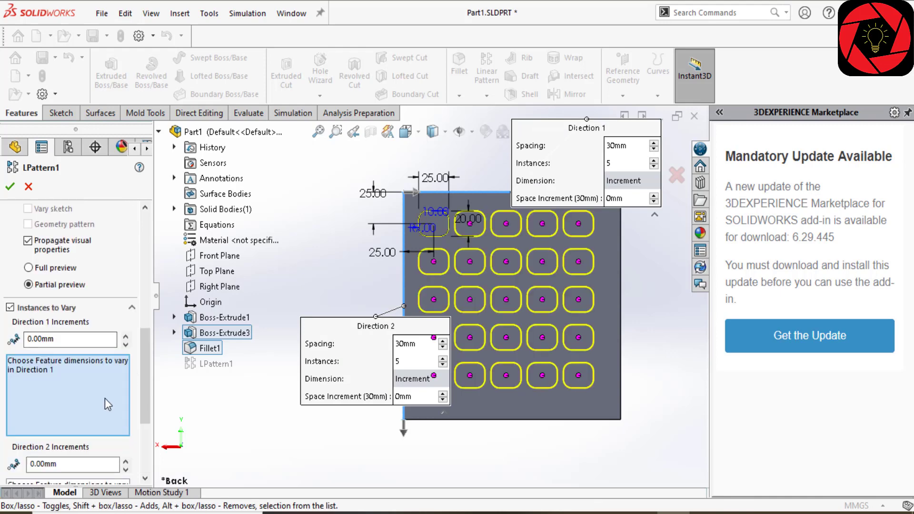
scroll(455, 392, "up", 1)
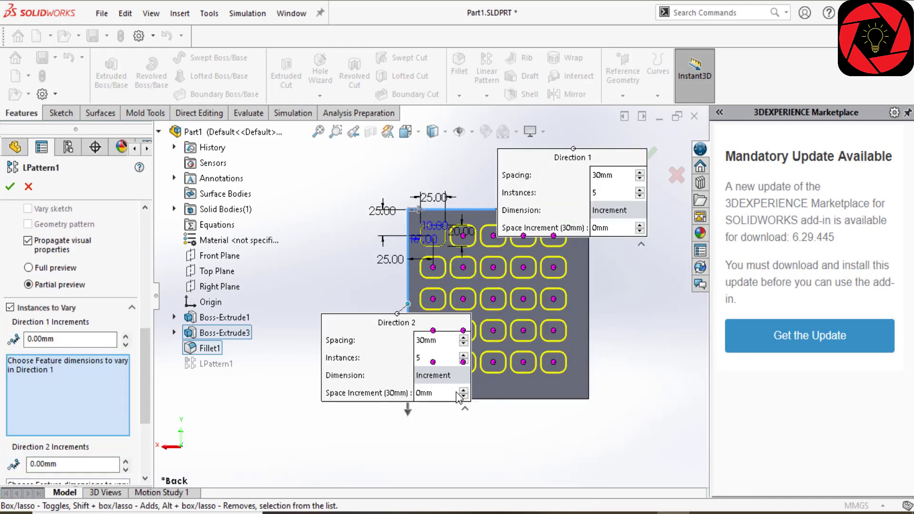
scroll(455, 393, "down", 1)
left_click_drag(339, 300, 248, 393)
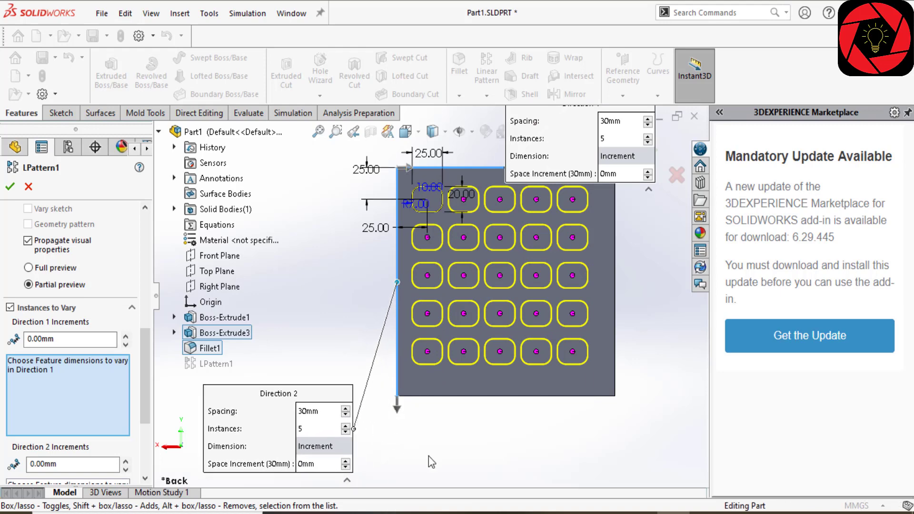
key("z")
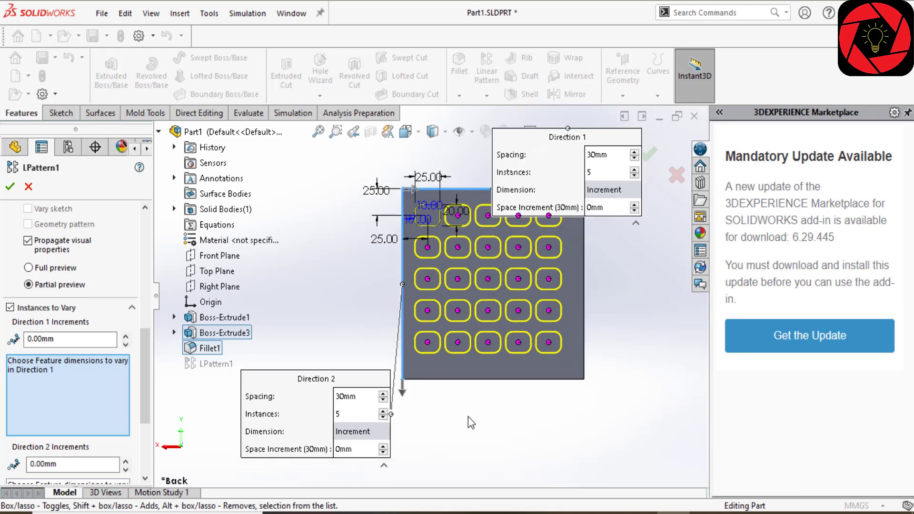
scroll(443, 197, "down", 3)
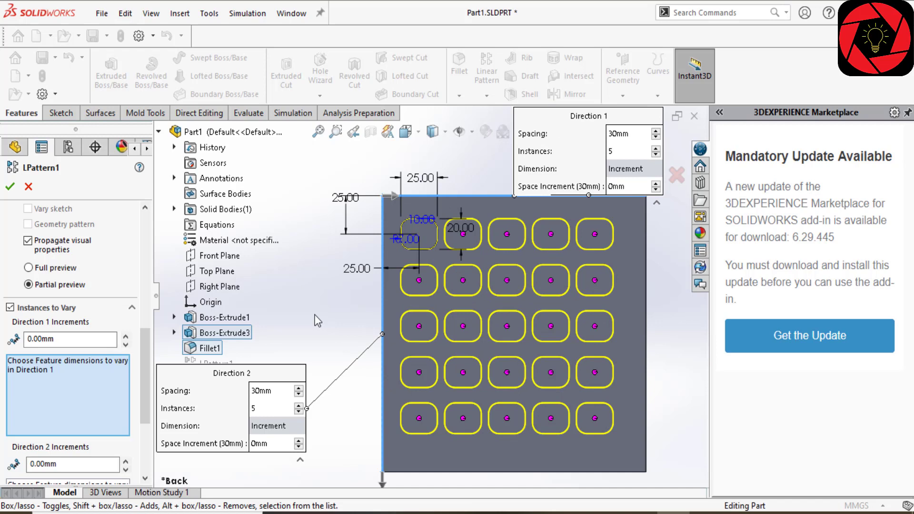
Step: Vary the boss sketch's 20 mm vertical dimension along Direction 1 with a 2 mm increment, and accept the pattern
left_click(459, 230)
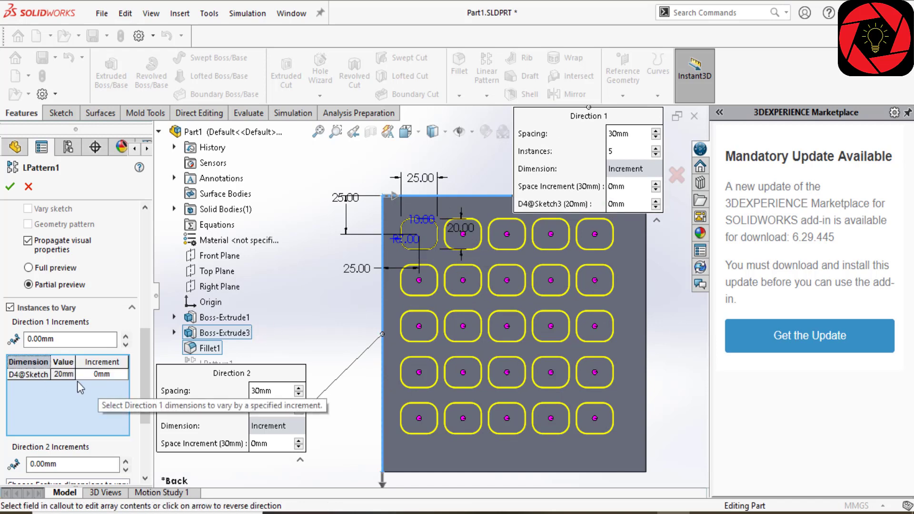
left_click(113, 375)
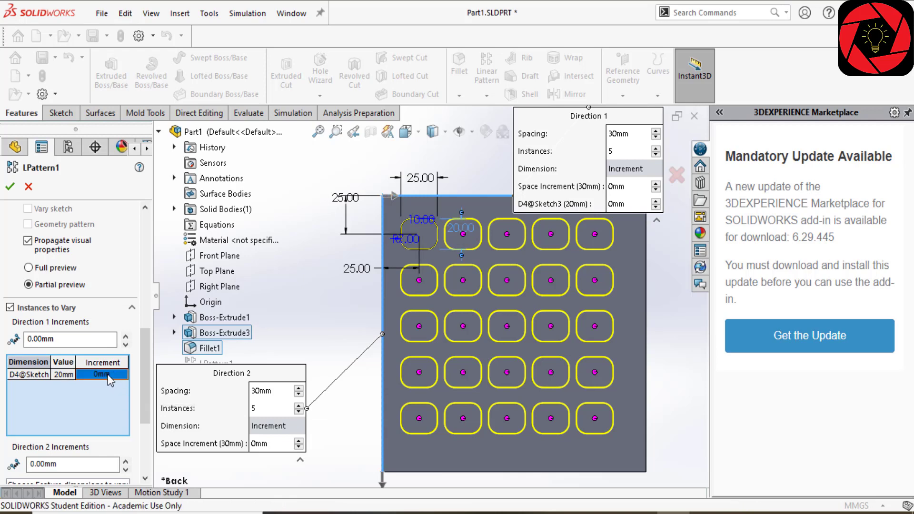
left_click(107, 375)
type("2")
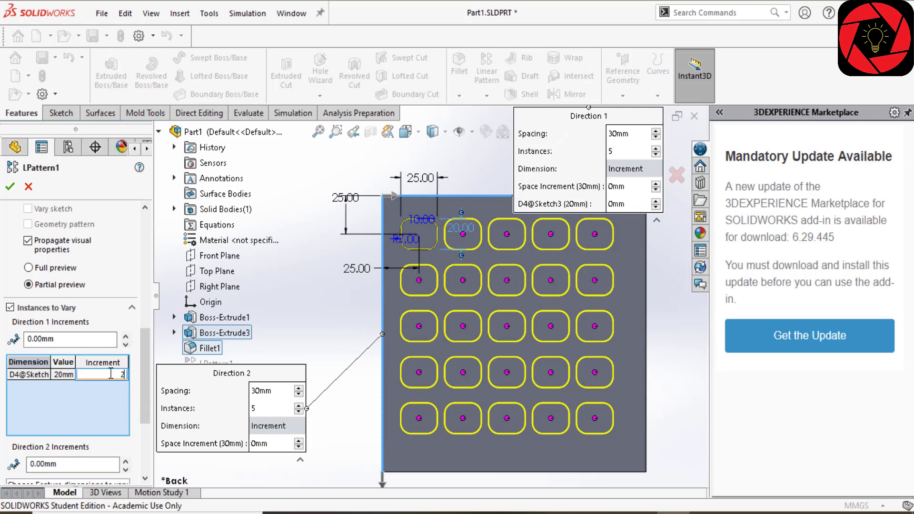
key("Return")
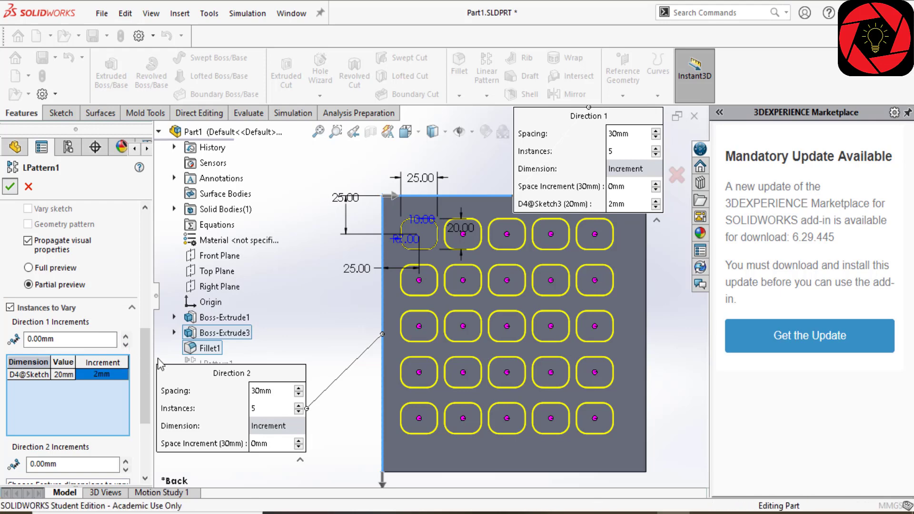
key("Return")
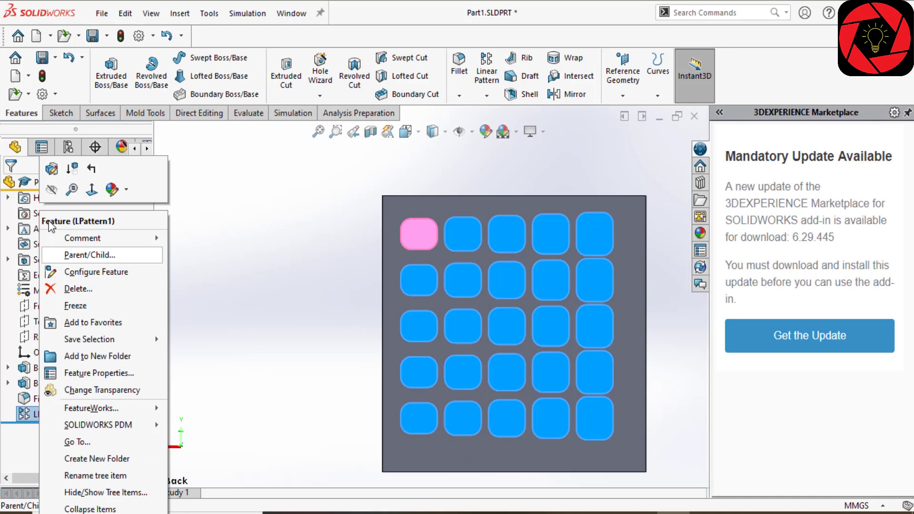
Step: Edit LPattern1 to set the Direction 2 space increment to 1 mm, and accept the pattern
left_click(51, 168)
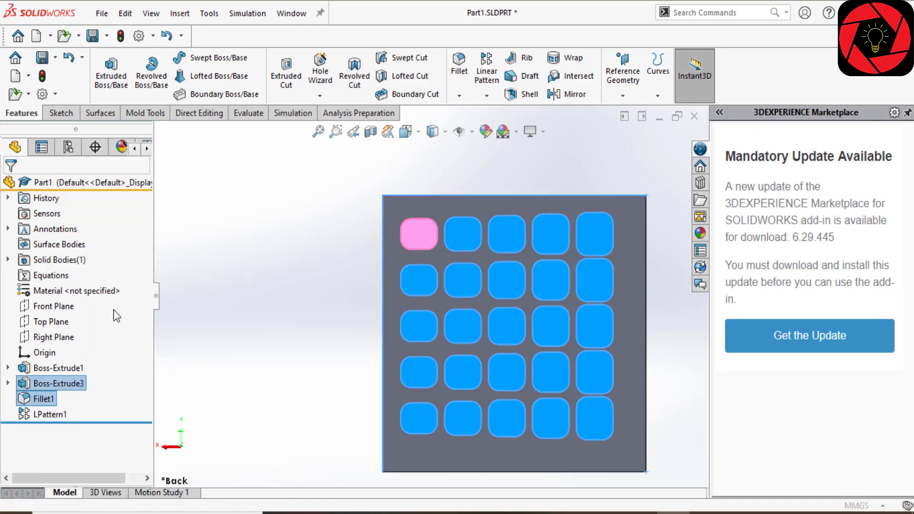
left_click_drag(142, 289, 144, 341)
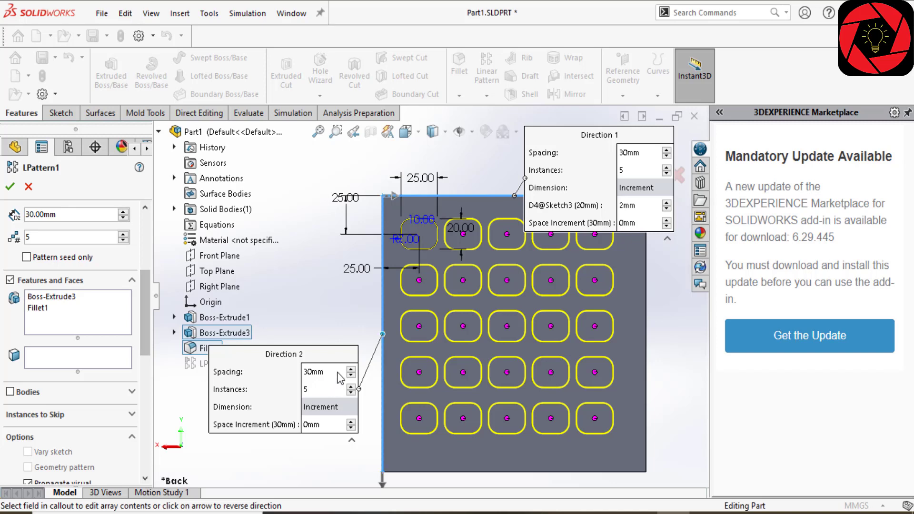
left_click(318, 426)
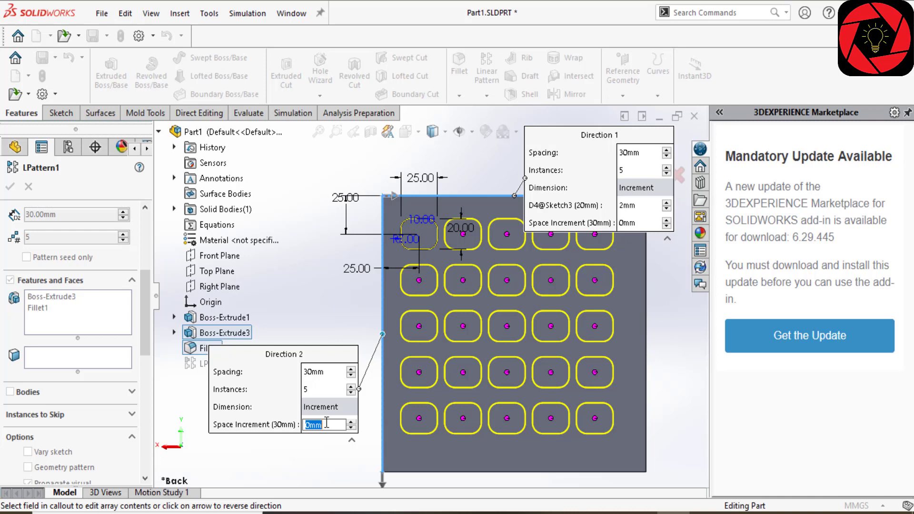
type("1")
key("Return")
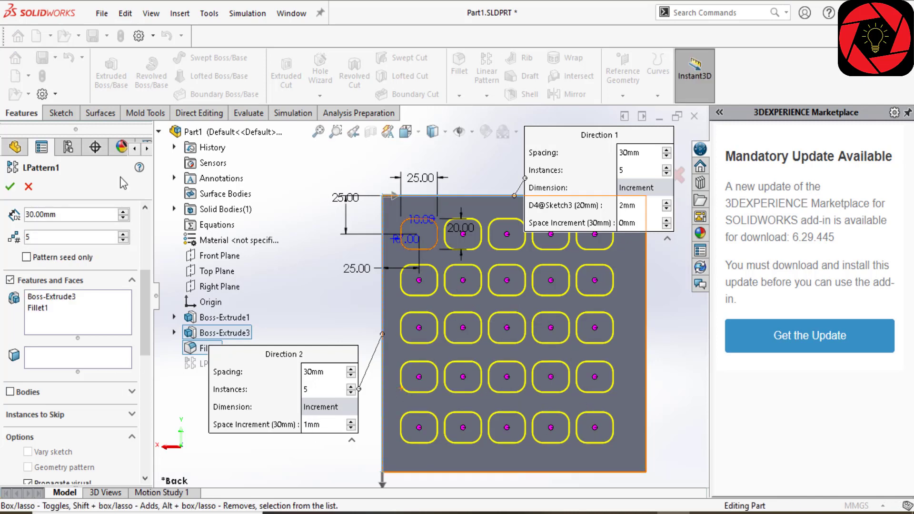
left_click(10, 187)
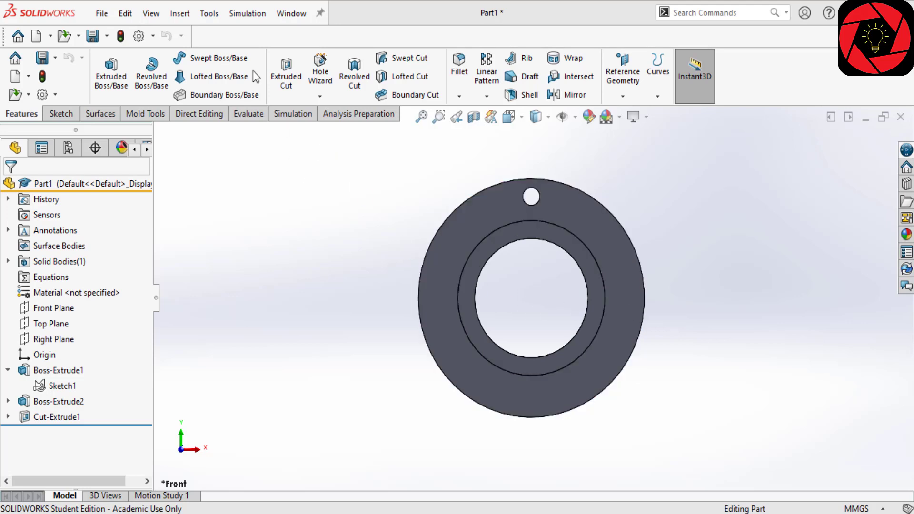
left_click(180, 14)
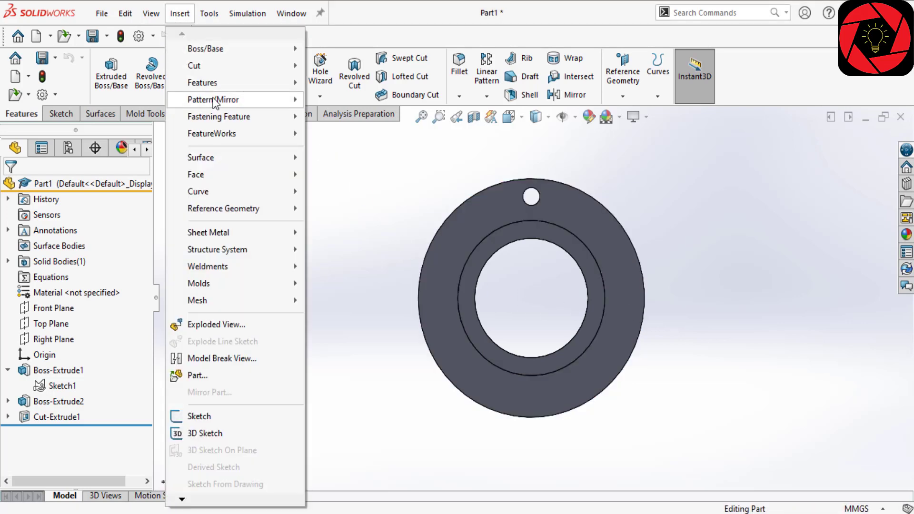
mouse_move(214, 101)
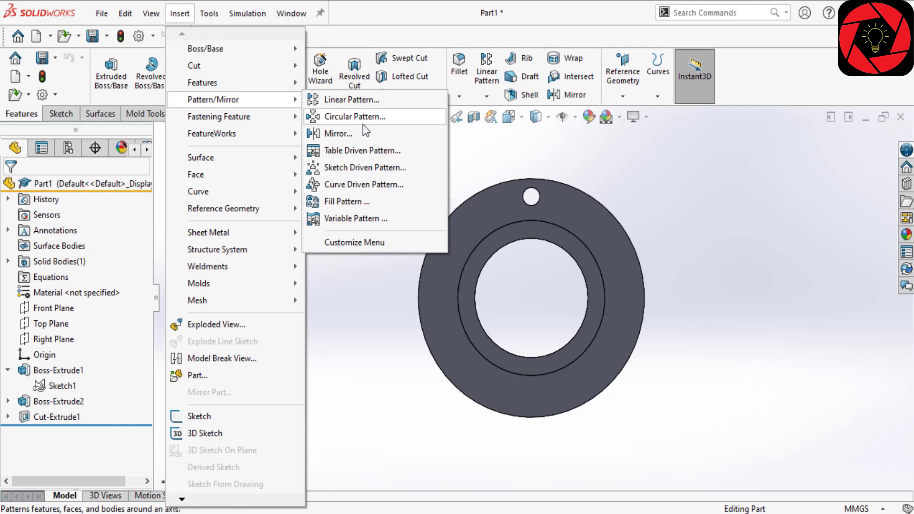
left_click(376, 285)
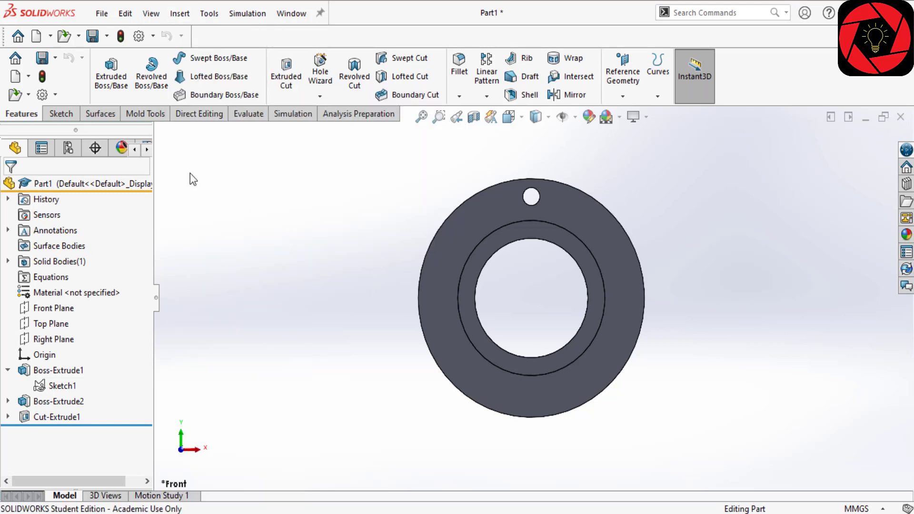
Step: Start a circular pattern on the flange with its outermost circular edge as the Direction 1 reference
left_click(488, 96)
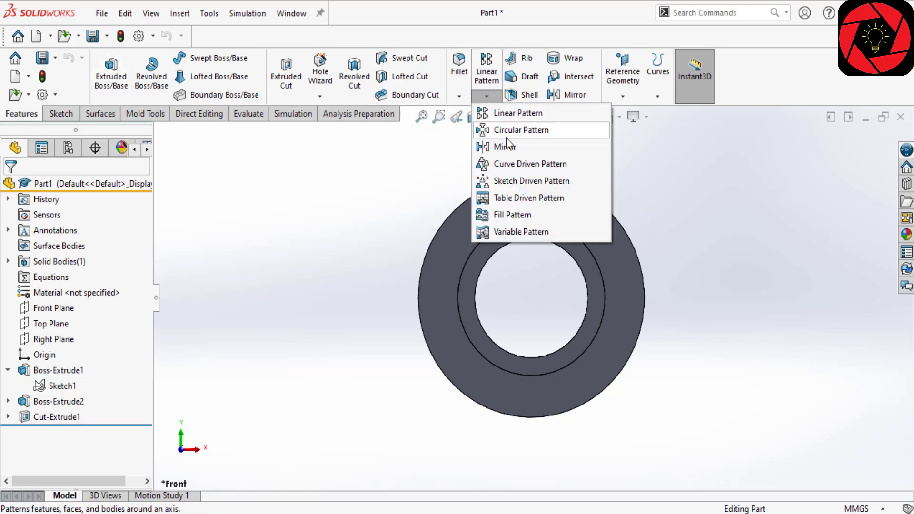
left_click(506, 137)
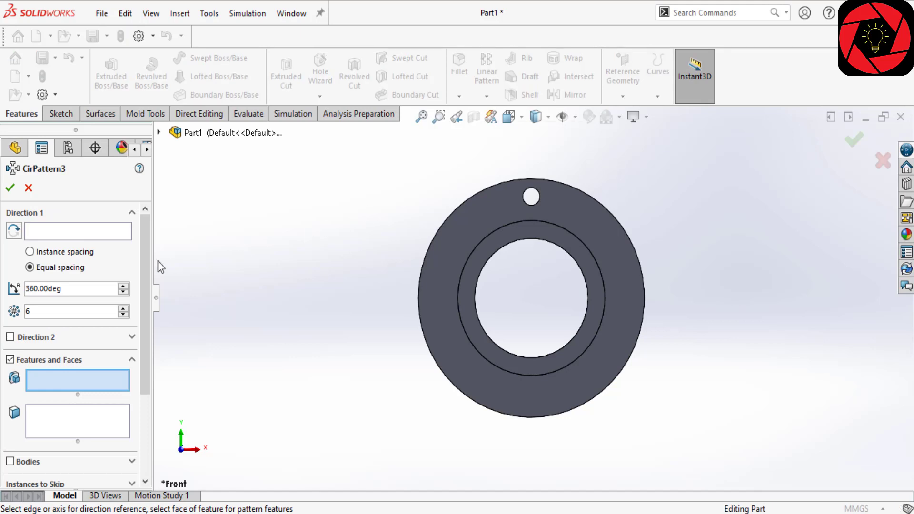
left_click(88, 232)
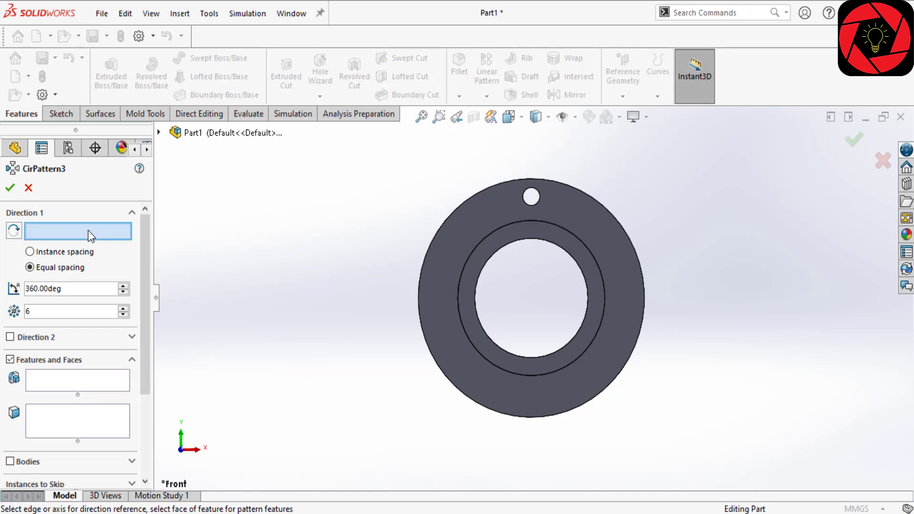
left_click(421, 328)
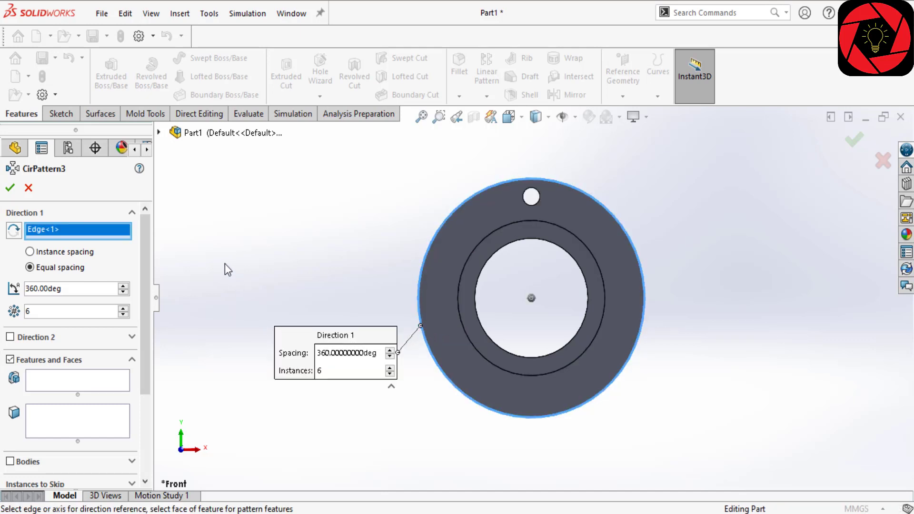
Step: Replace the Direction 1 reference with the circular edge around the central ring, and move the callout clear of the flange
right_click(87, 233)
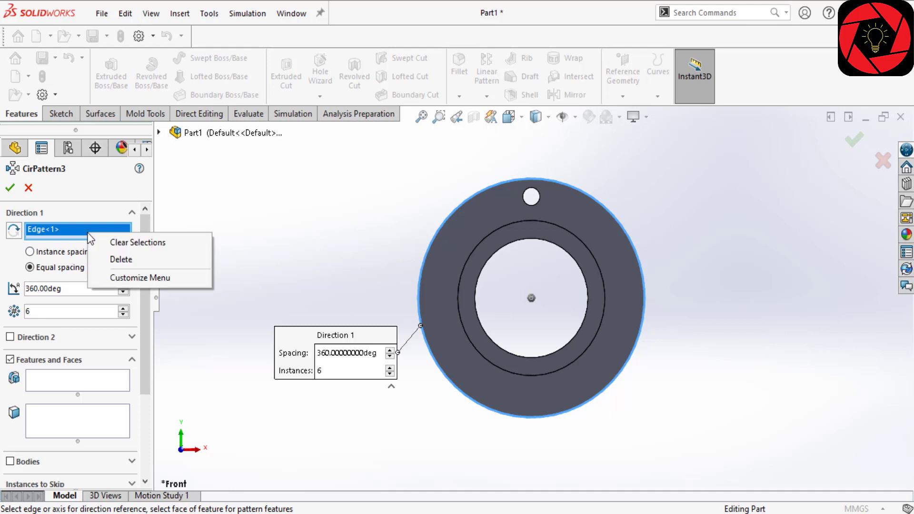
left_click(125, 264)
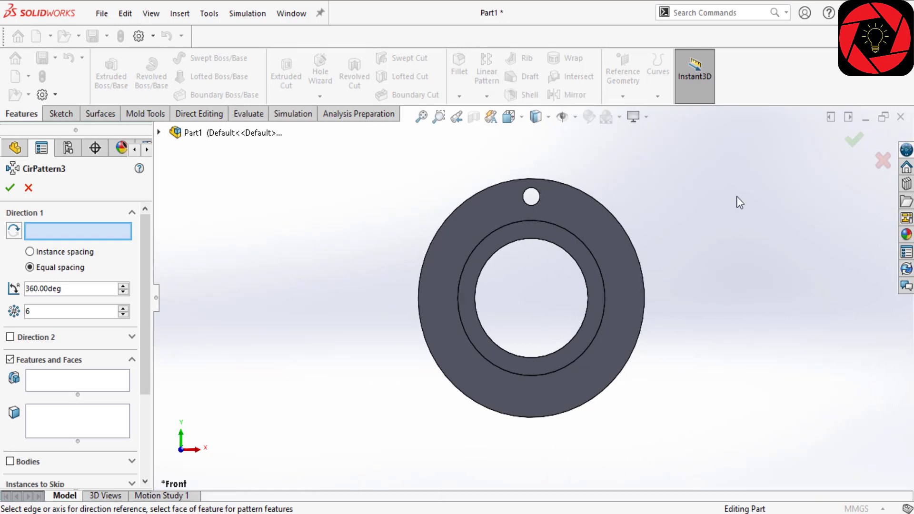
left_click(479, 240)
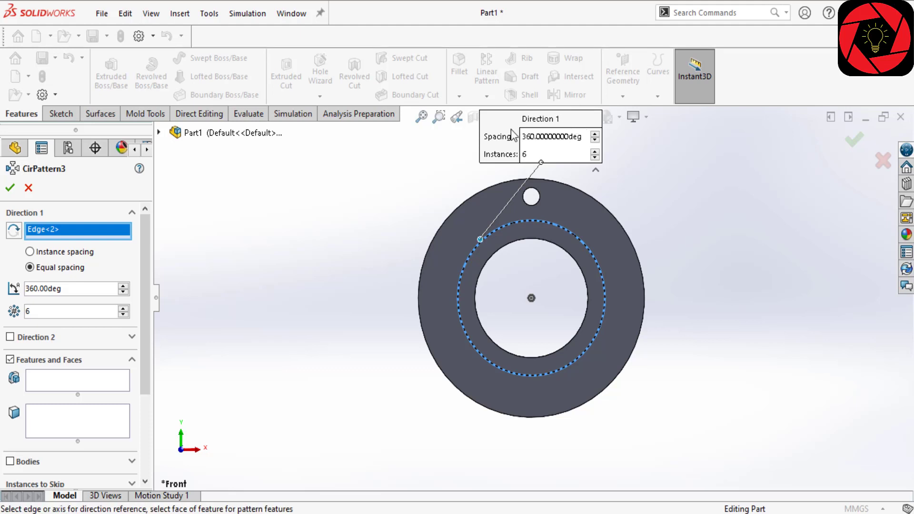
left_click_drag(490, 129, 291, 185)
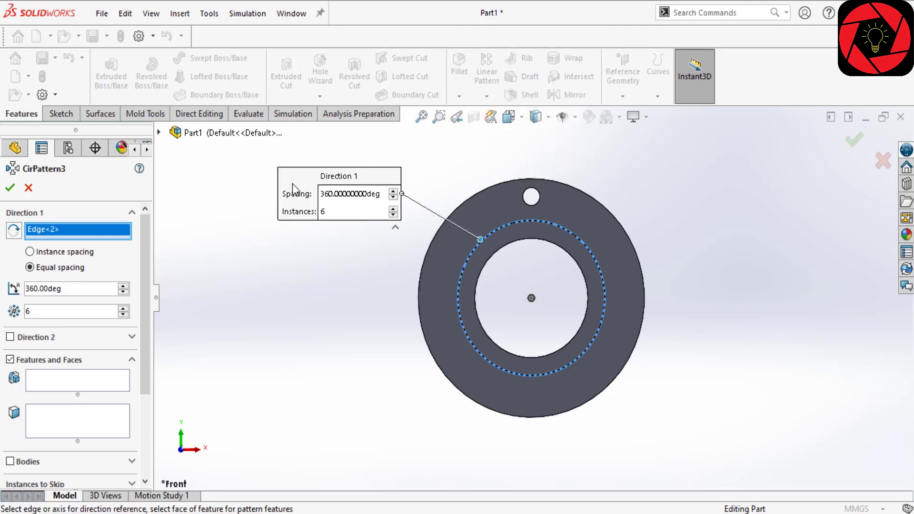
Step: Try instance spacing for Direction 1 of the circular pattern, and return to equal spacing over 360 degrees
scroll(150, 284, "down", 1)
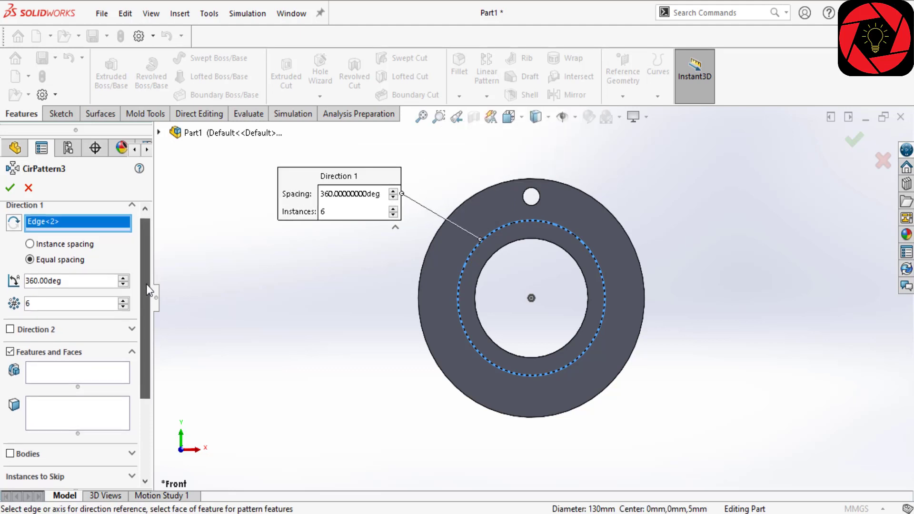
left_click(30, 245)
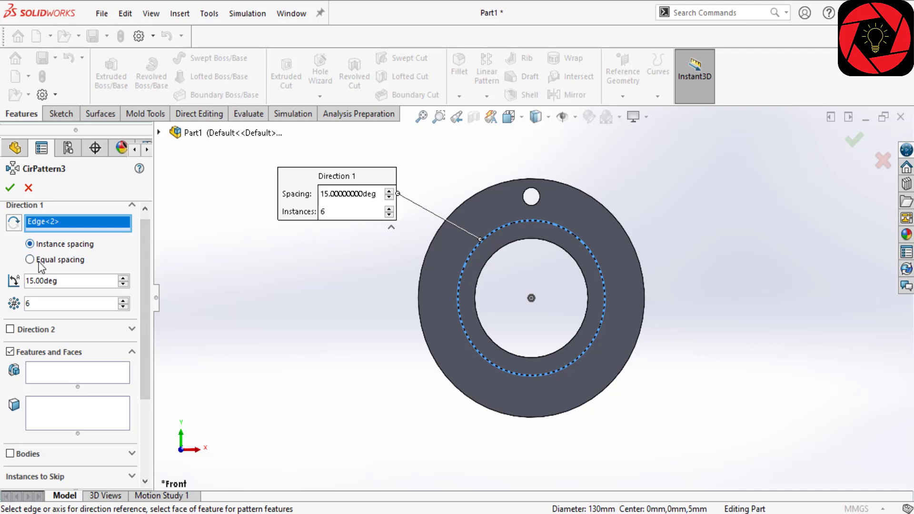
left_click(29, 260)
left_click(30, 244)
left_click(34, 264)
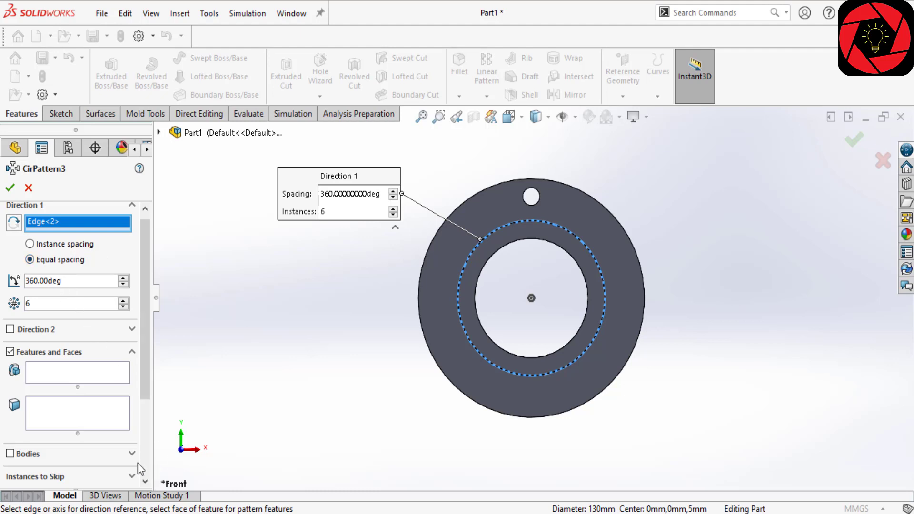
Step: Select the Cut-Extrude1 hole as the feature for the circular pattern
left_click_drag(142, 327, 147, 345)
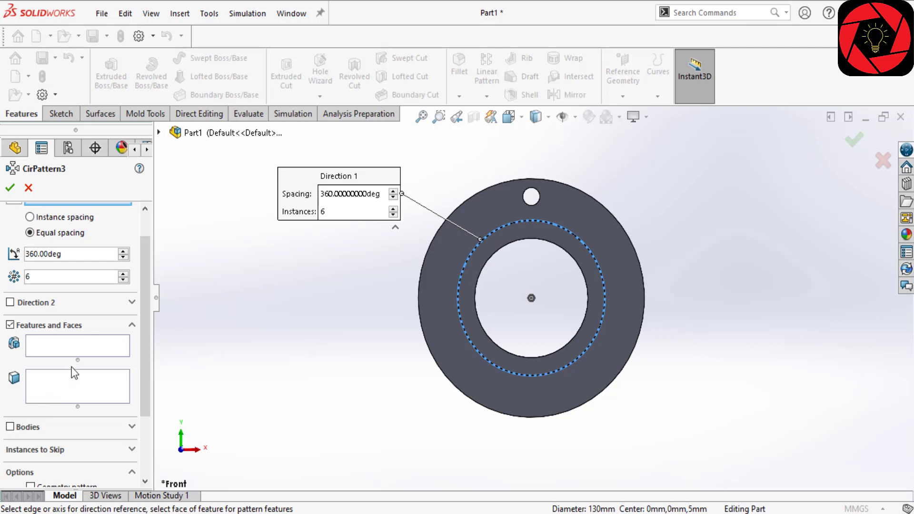
left_click(89, 344)
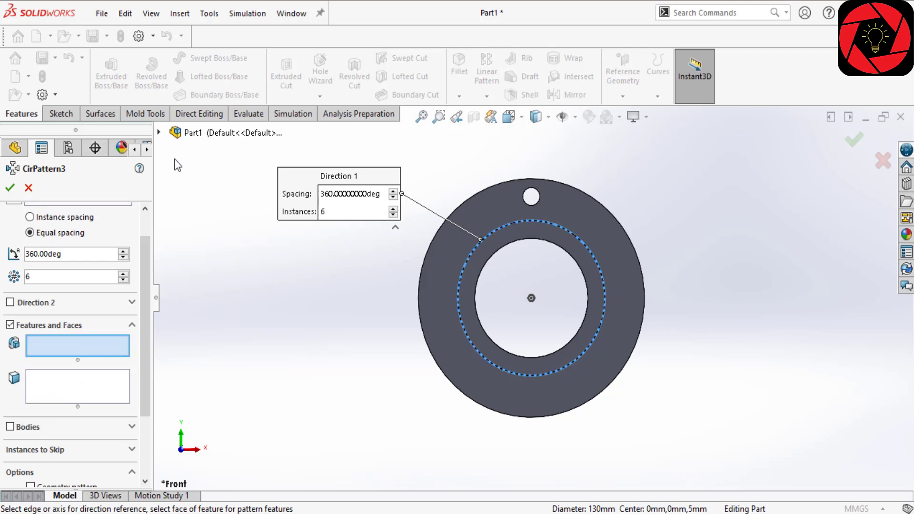
left_click(159, 132)
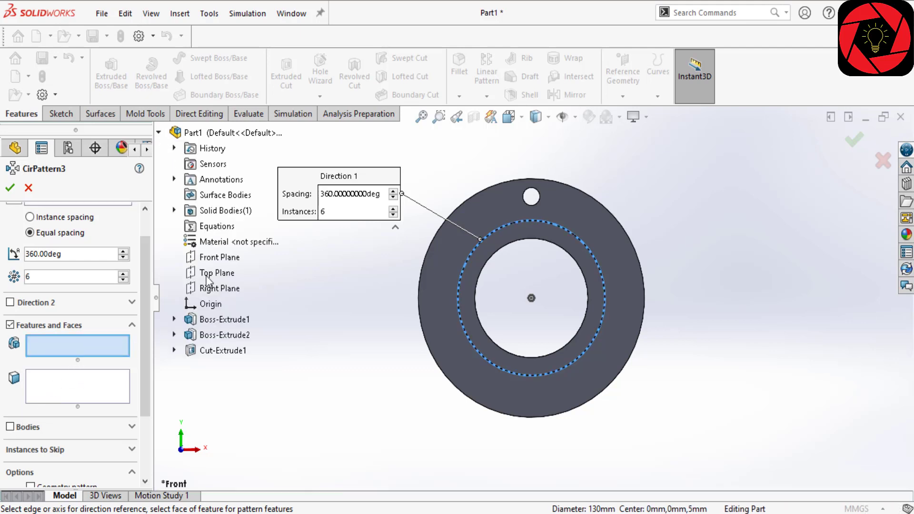
left_click(220, 351)
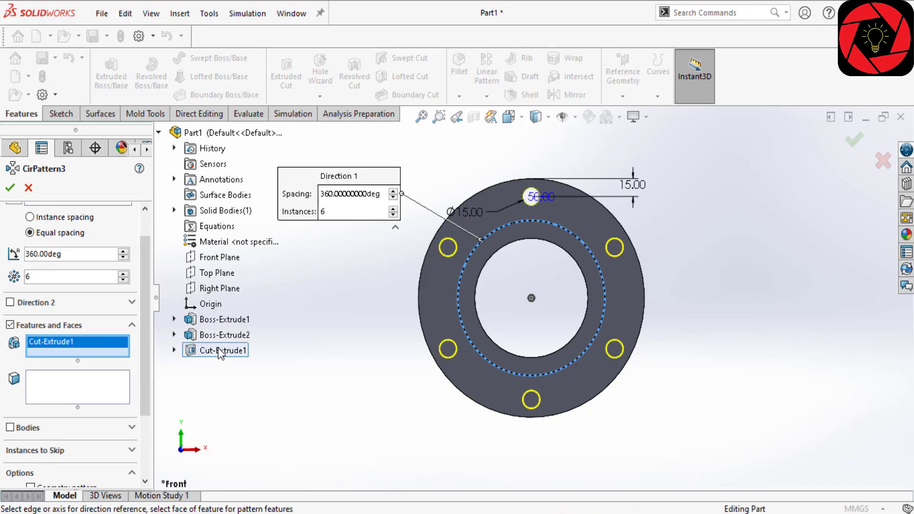
Step: Set the circular pattern to 5 instances and accept it
scroll(147, 366, "up", 1)
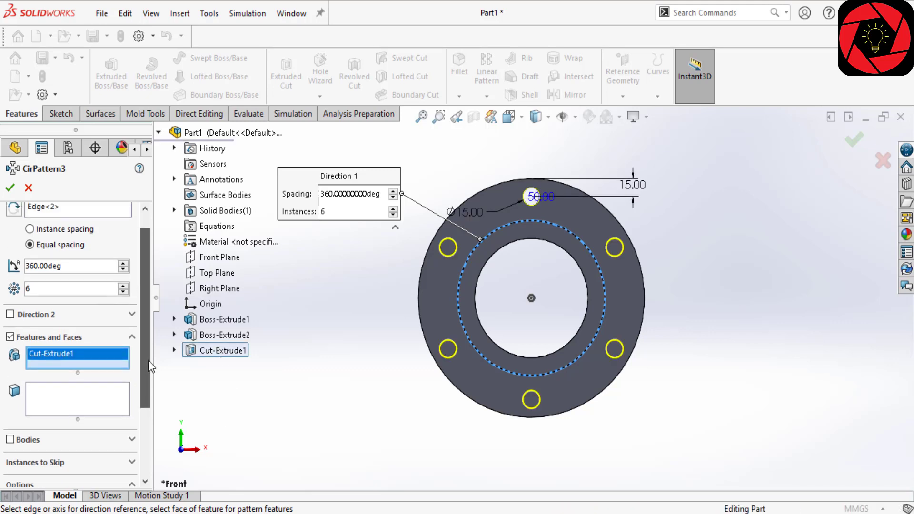
scroll(152, 357, "up", 2)
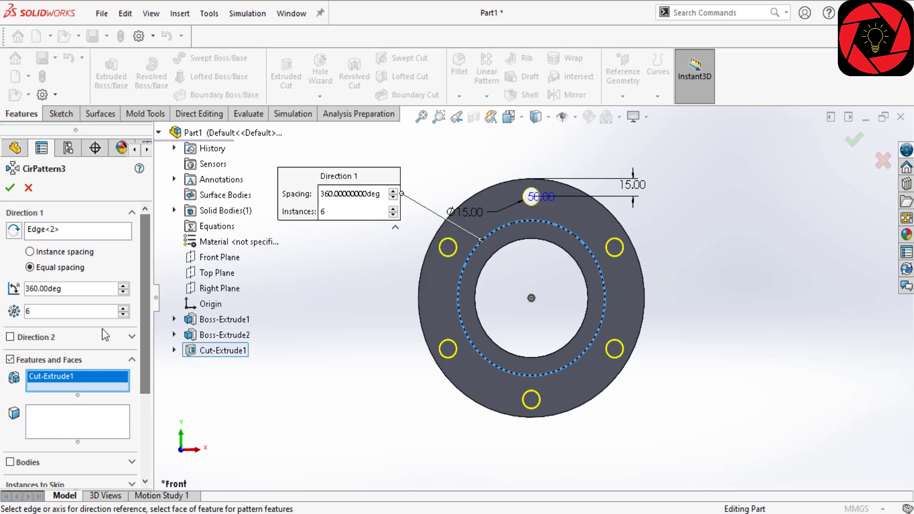
double_click(55, 314)
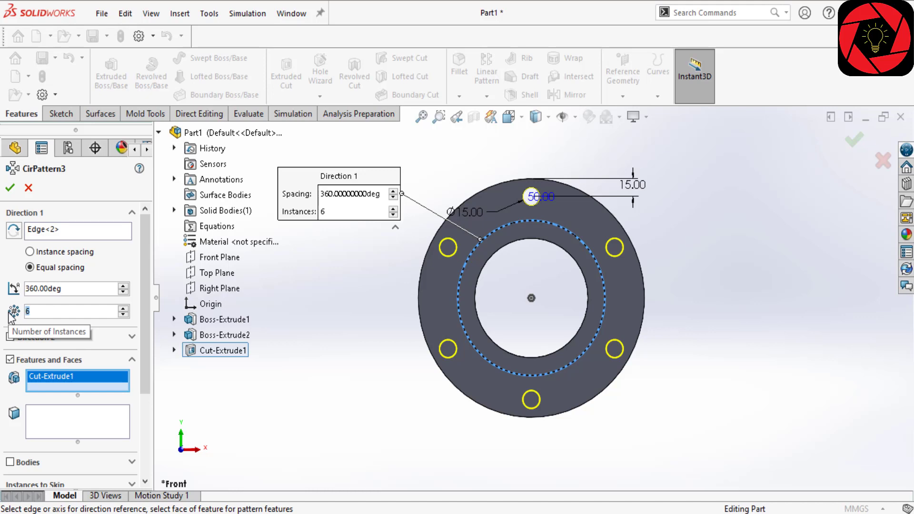
type("5")
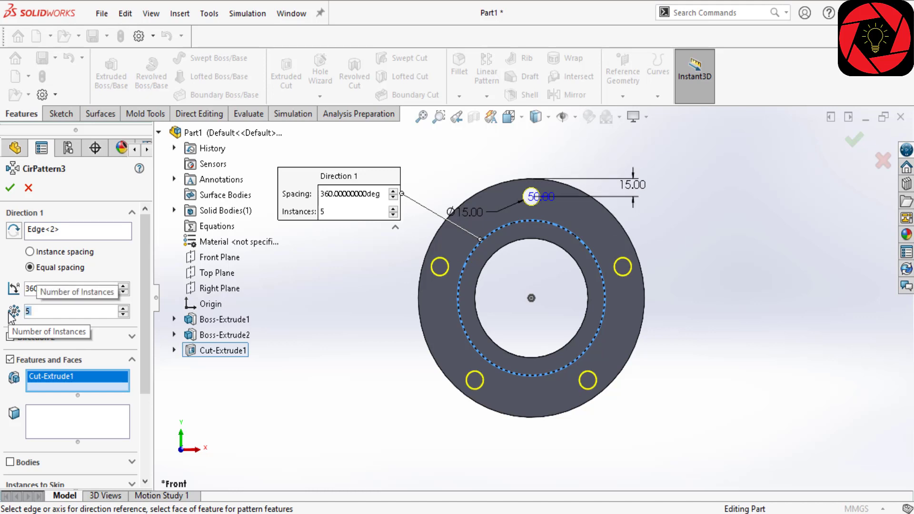
left_click(10, 188)
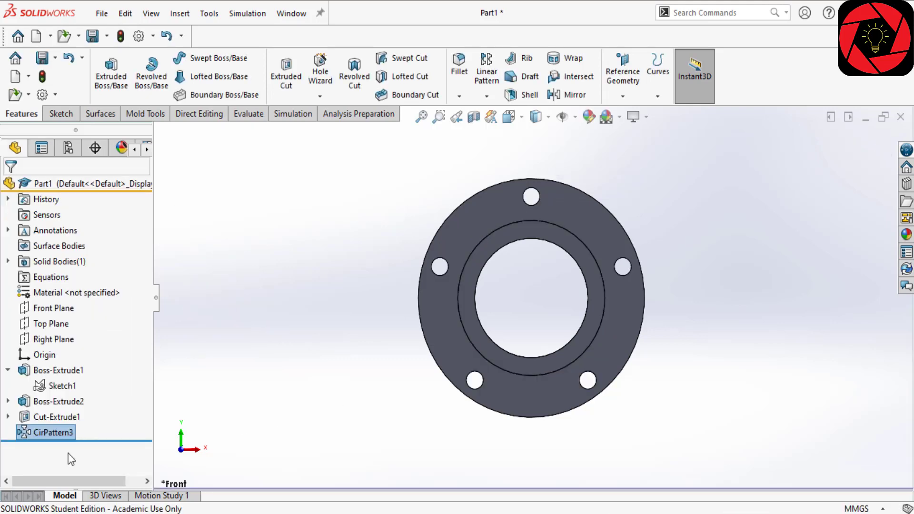
Step: Edit CirPattern3 to skip instances (D1, 5) and (D1, 4), and accept the pattern
right_click(50, 436)
left_click(61, 169)
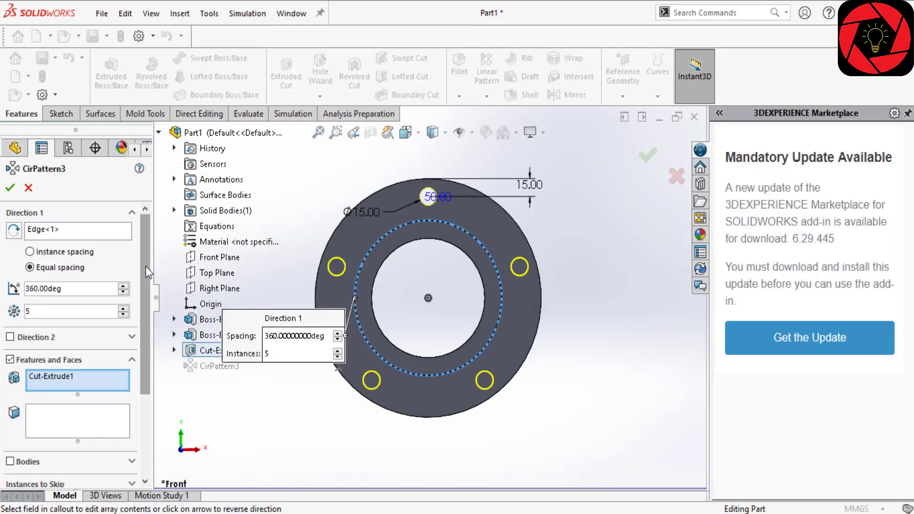
left_click_drag(145, 266, 145, 291)
scroll(144, 312, "down", 5)
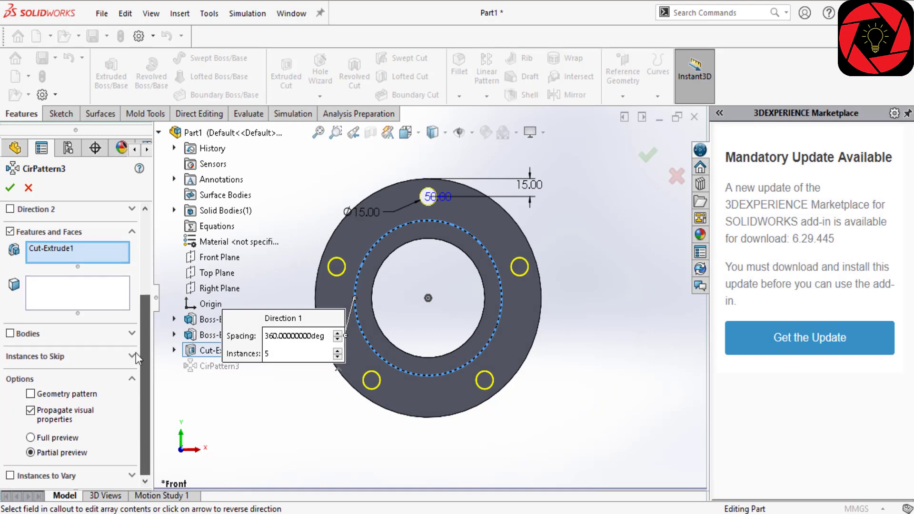
left_click(41, 357)
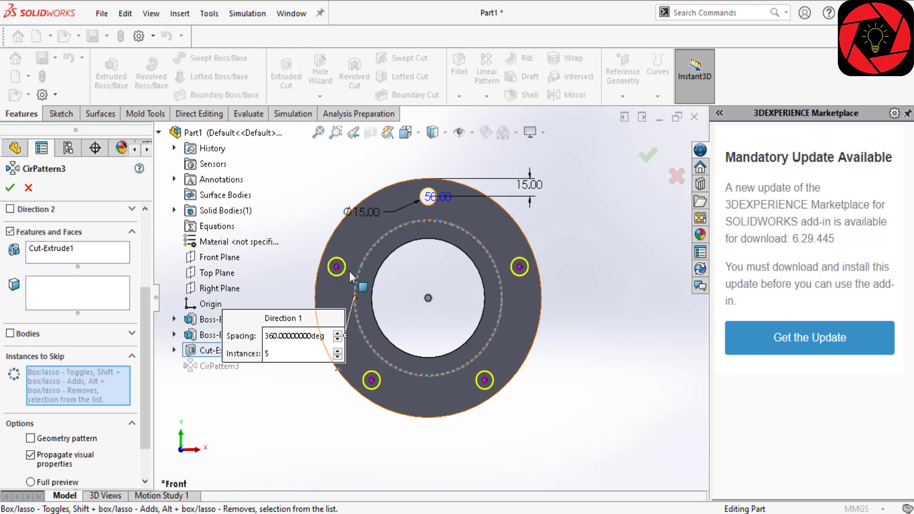
left_click(337, 268)
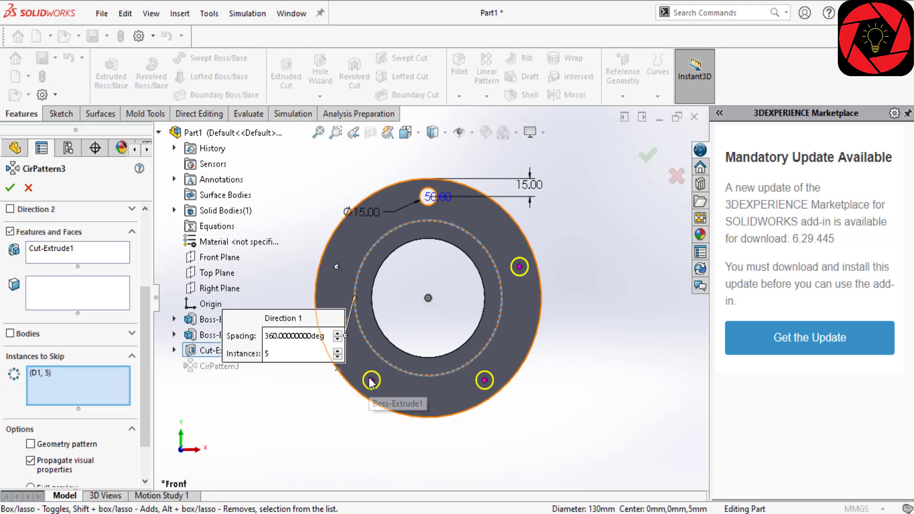
left_click(371, 380)
left_click(10, 187)
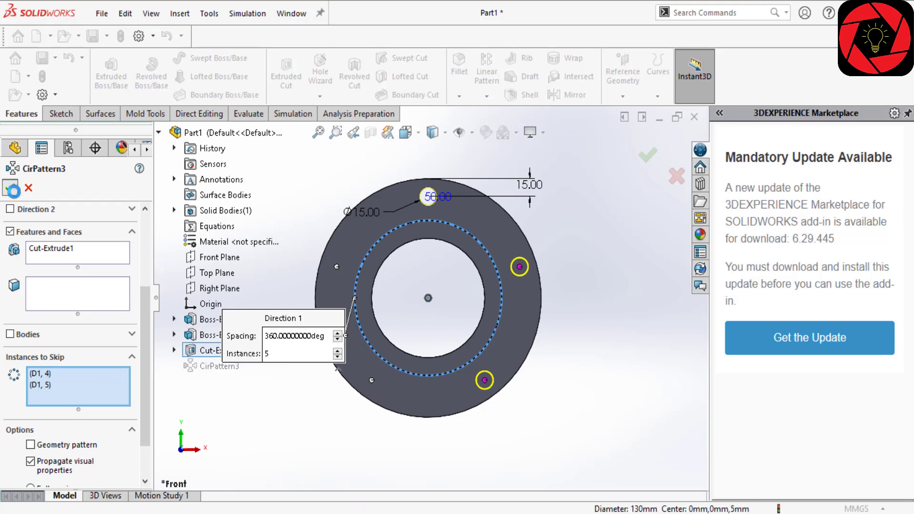
scroll(287, 299, "up", 3)
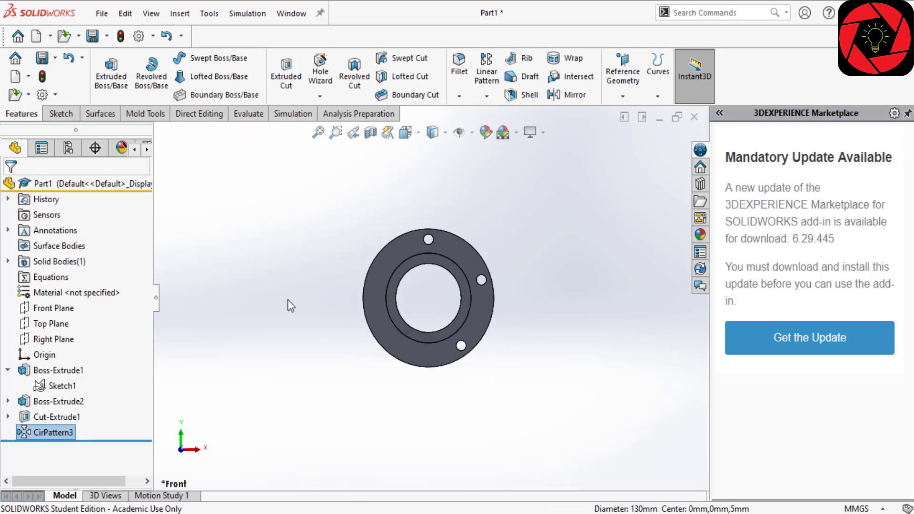
scroll(384, 306, "down", 3)
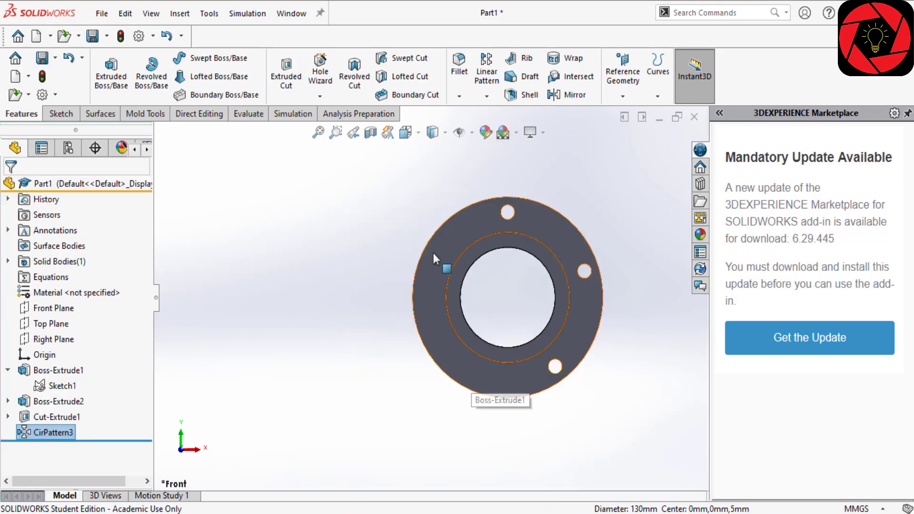
Step: Edit CirPattern3 and clear all of its skipped instances
right_click(39, 432)
left_click(52, 171)
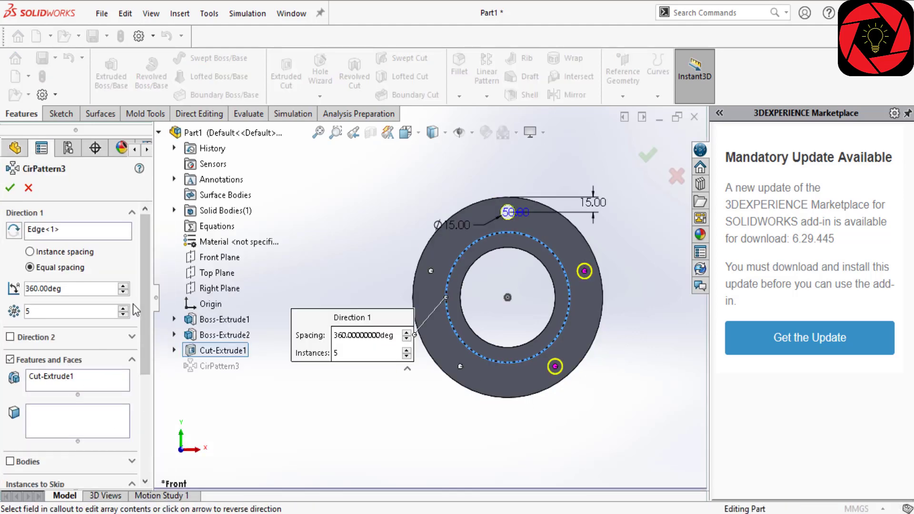
left_click_drag(142, 308, 154, 374)
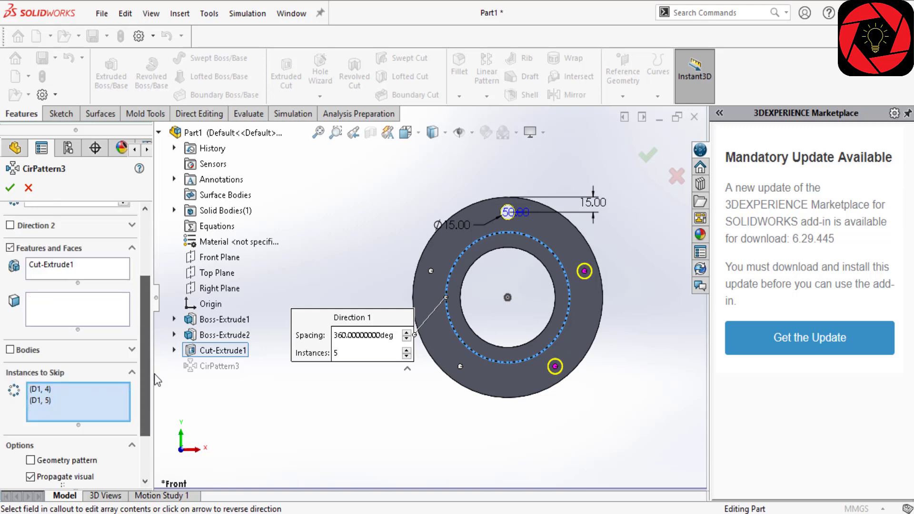
left_click(78, 388)
right_click(90, 376)
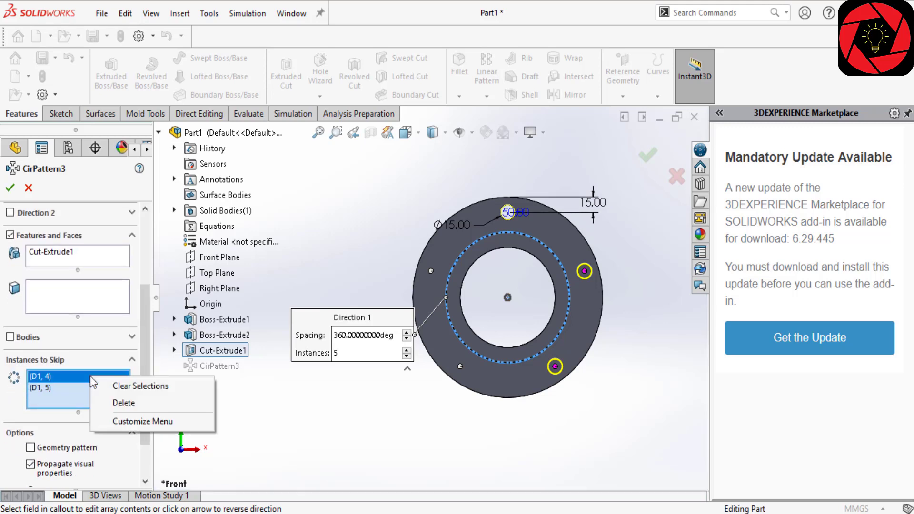
left_click(142, 387)
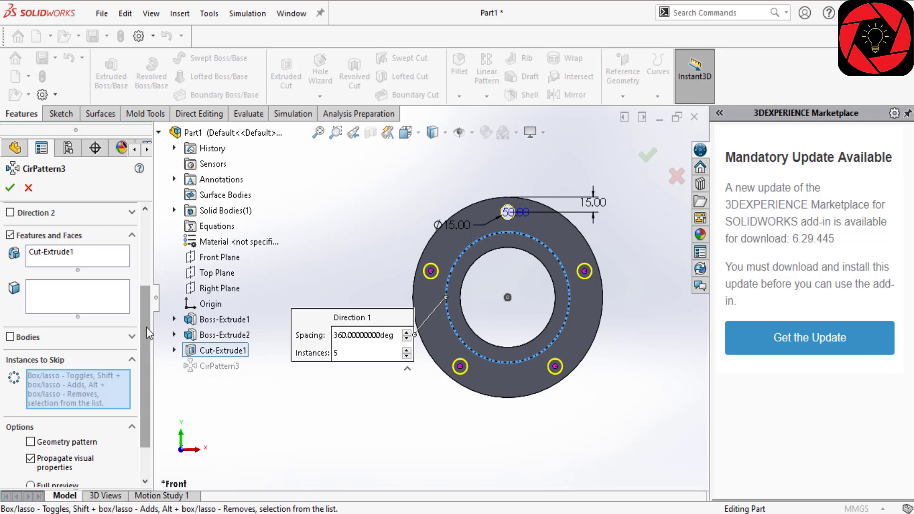
Step: Try skipping instance (D1, 5) of the circular pattern, and restore it
left_click_drag(147, 331, 141, 379)
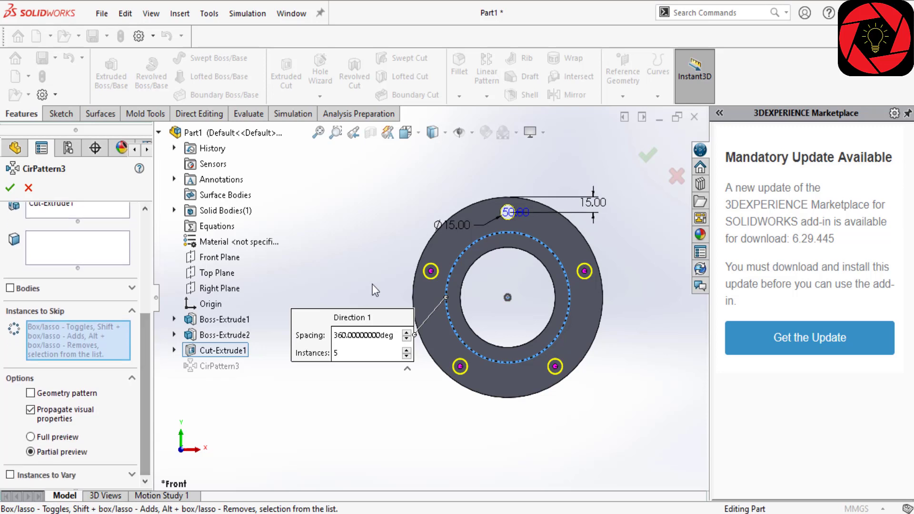
left_click(431, 272)
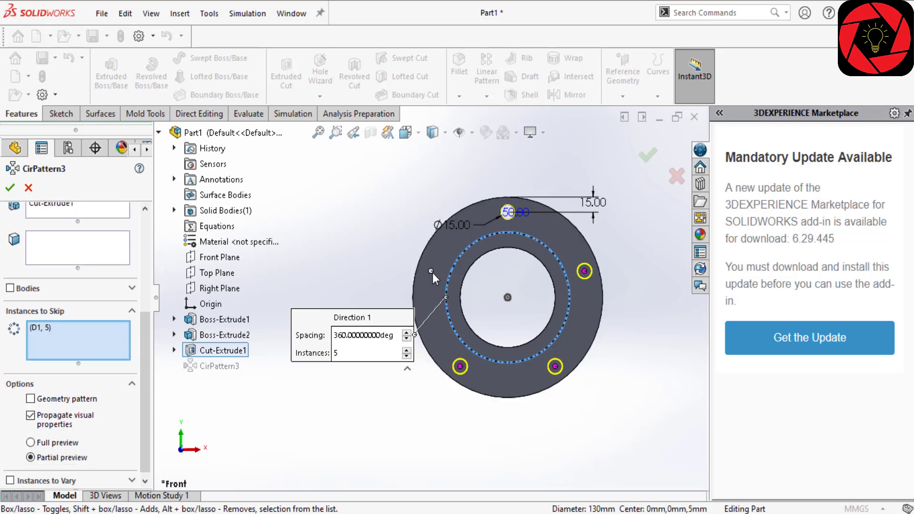
left_click(431, 272)
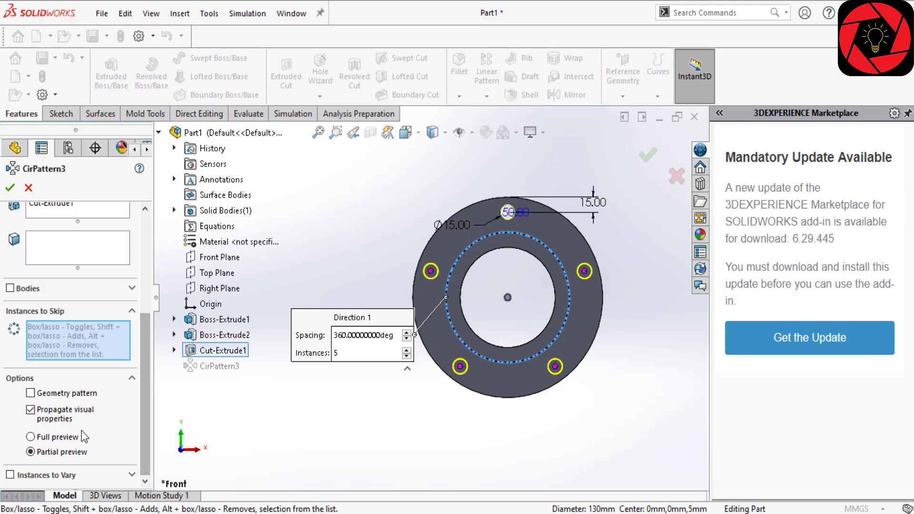
Step: Enable varying instances for the circular pattern and choose the hole's diameter as the dimension to vary in Direction 1
left_click(10, 475)
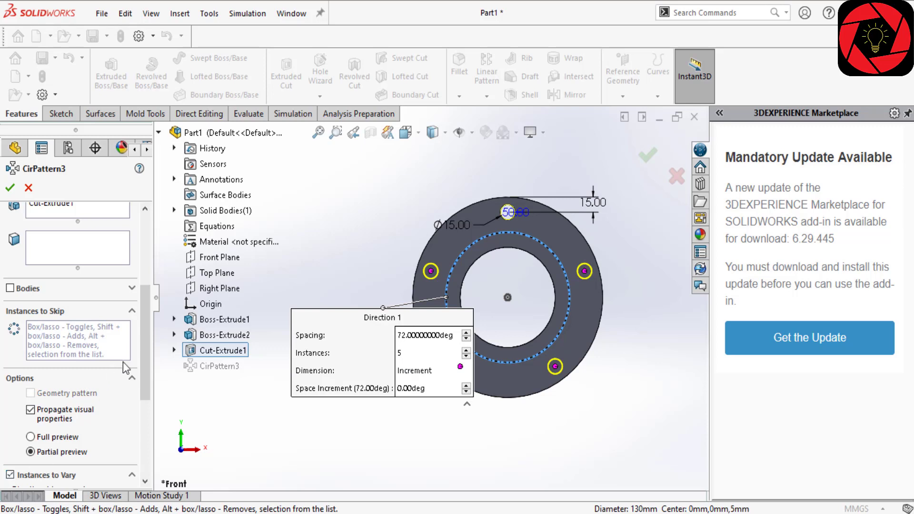
left_click_drag(142, 343, 141, 410)
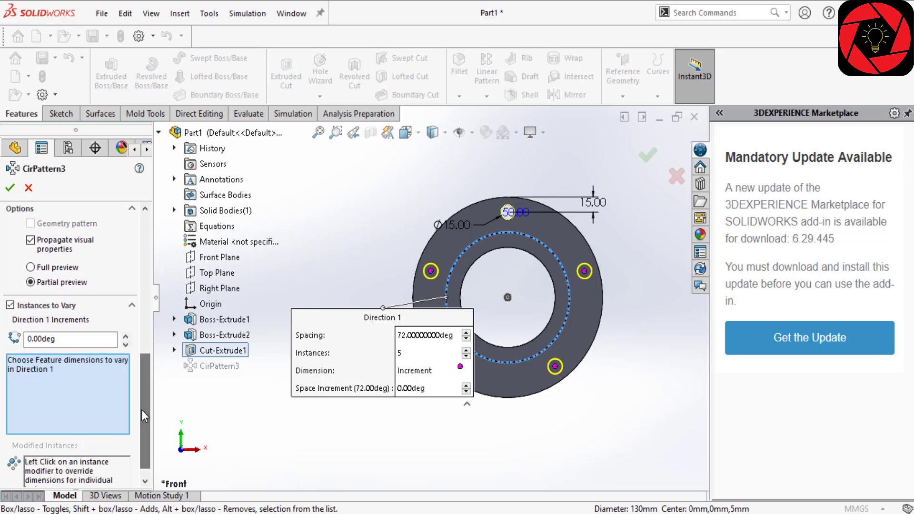
left_click_drag(343, 323, 283, 398)
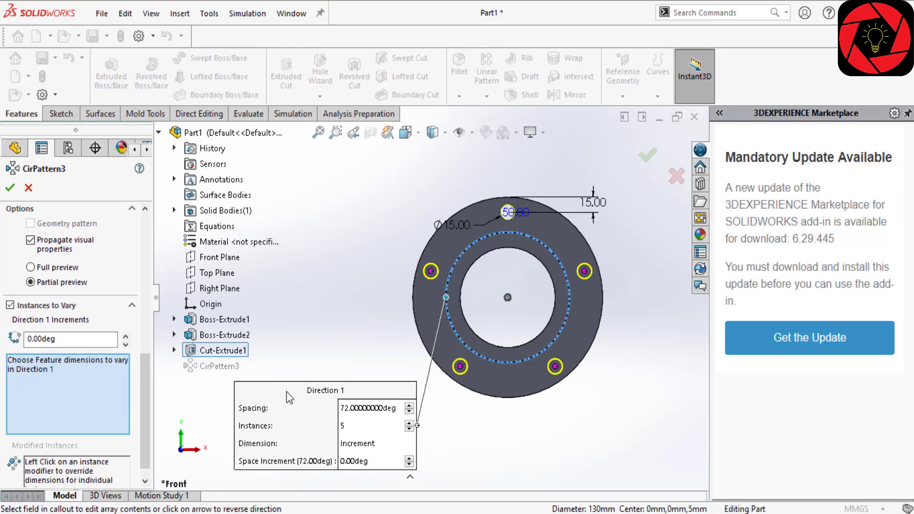
left_click(456, 222)
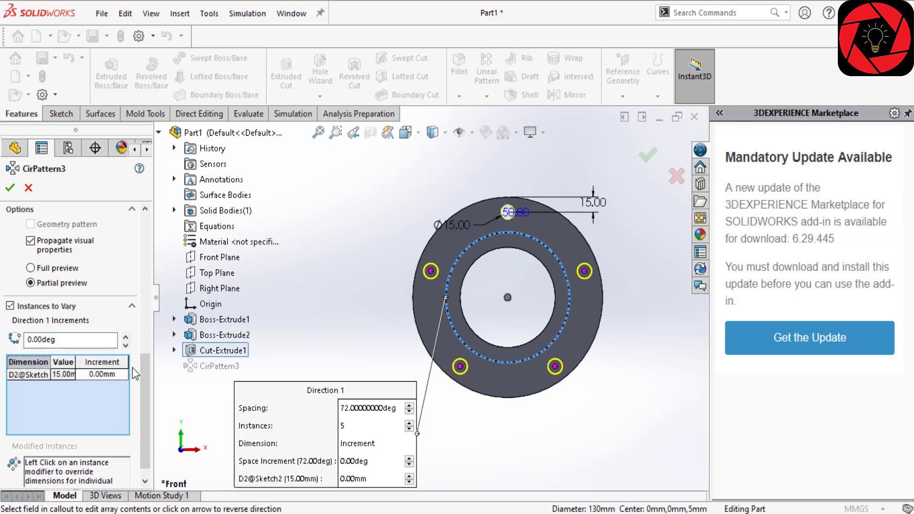
Step: Set the hole diameter increment to 2 mm per instance and accept the circular pattern
left_click(92, 375)
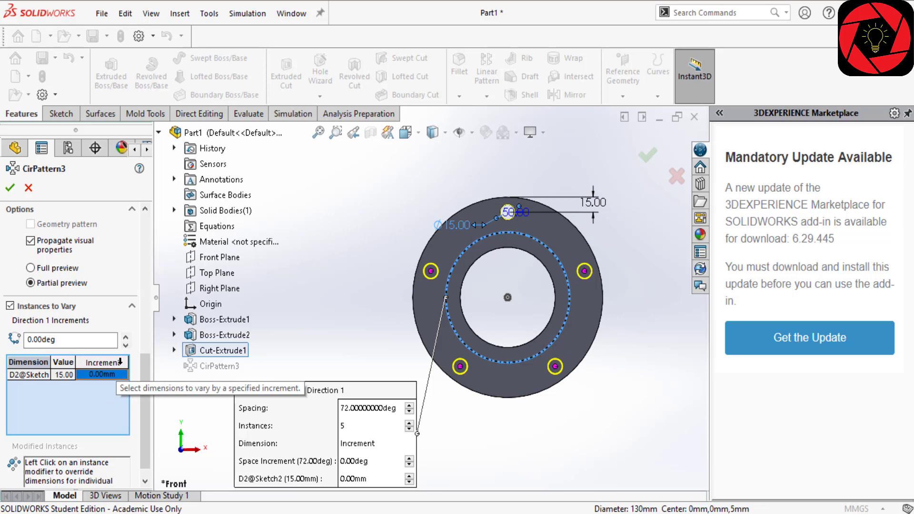
left_click(95, 375)
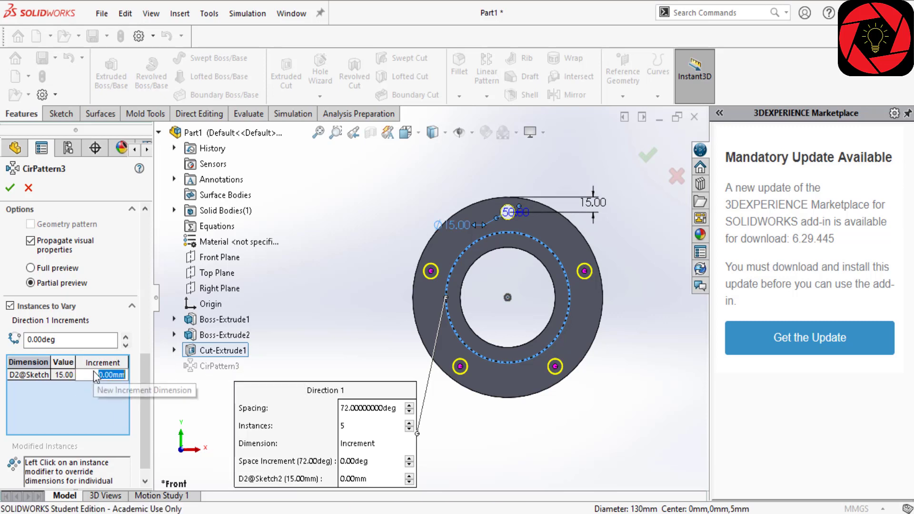
type("2")
key("Return")
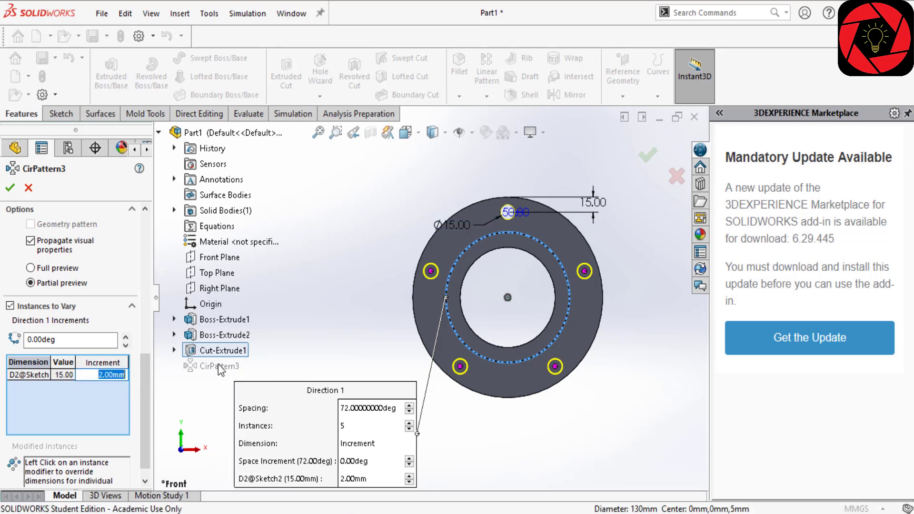
left_click(10, 189)
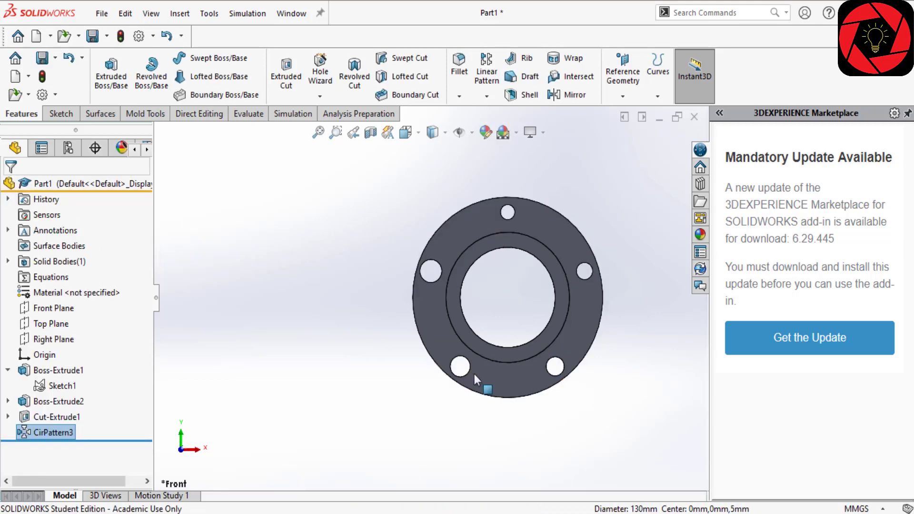